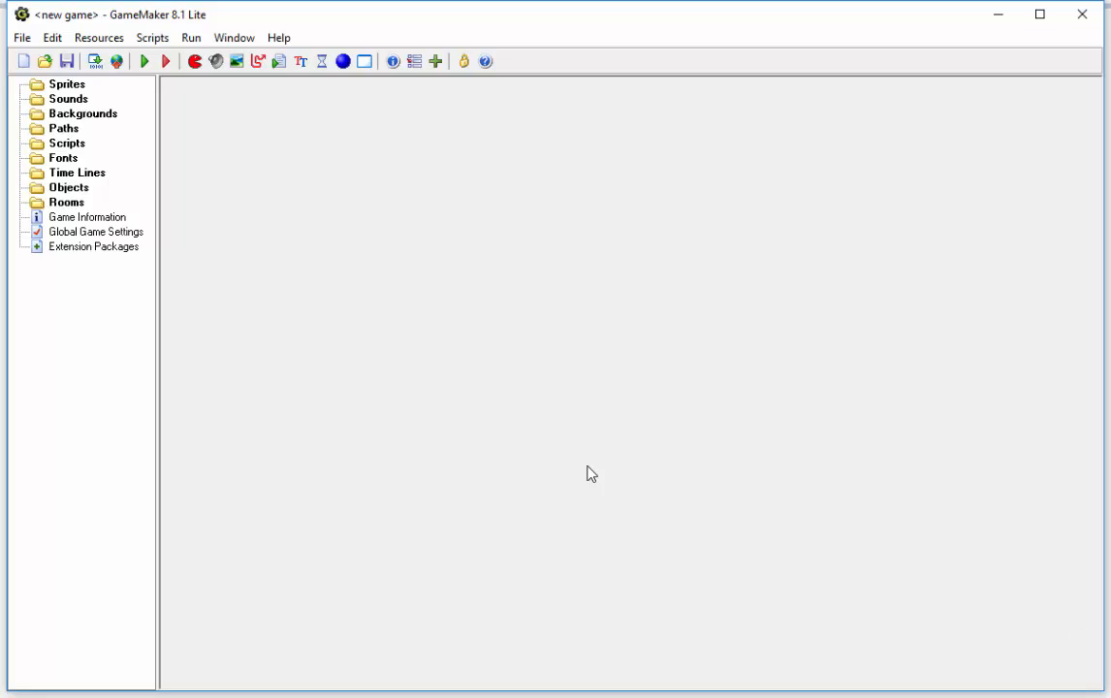
Step: Open the recent project skill3.gm81 and expand its Sprites and Objects folders
click(22, 39)
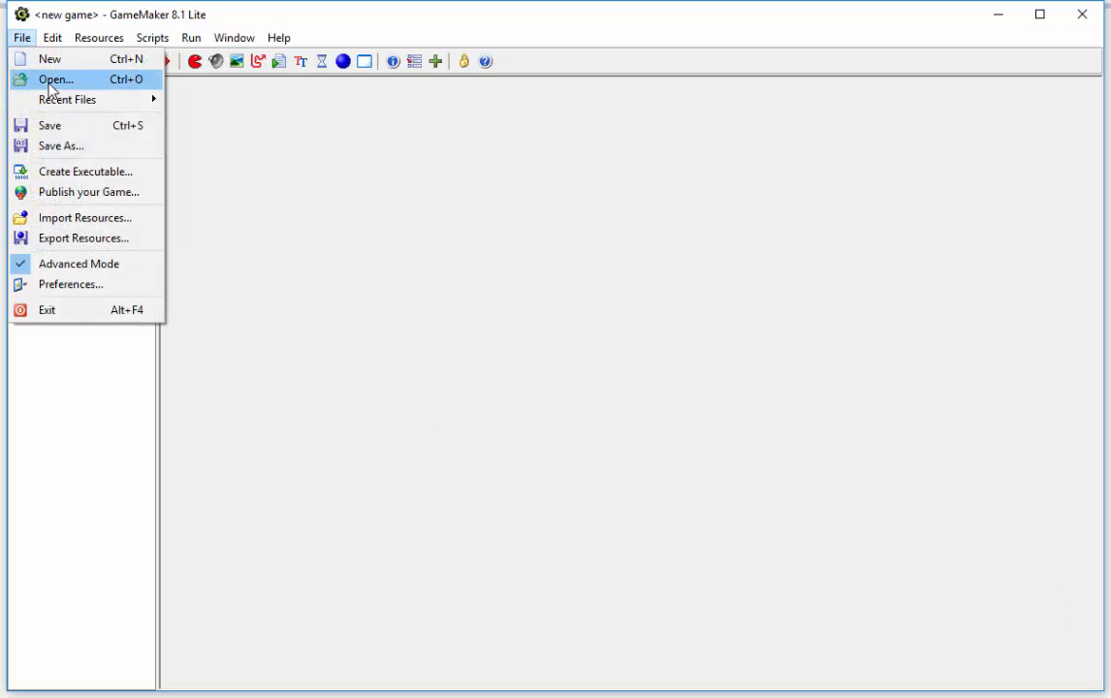
mouse_move(68, 100)
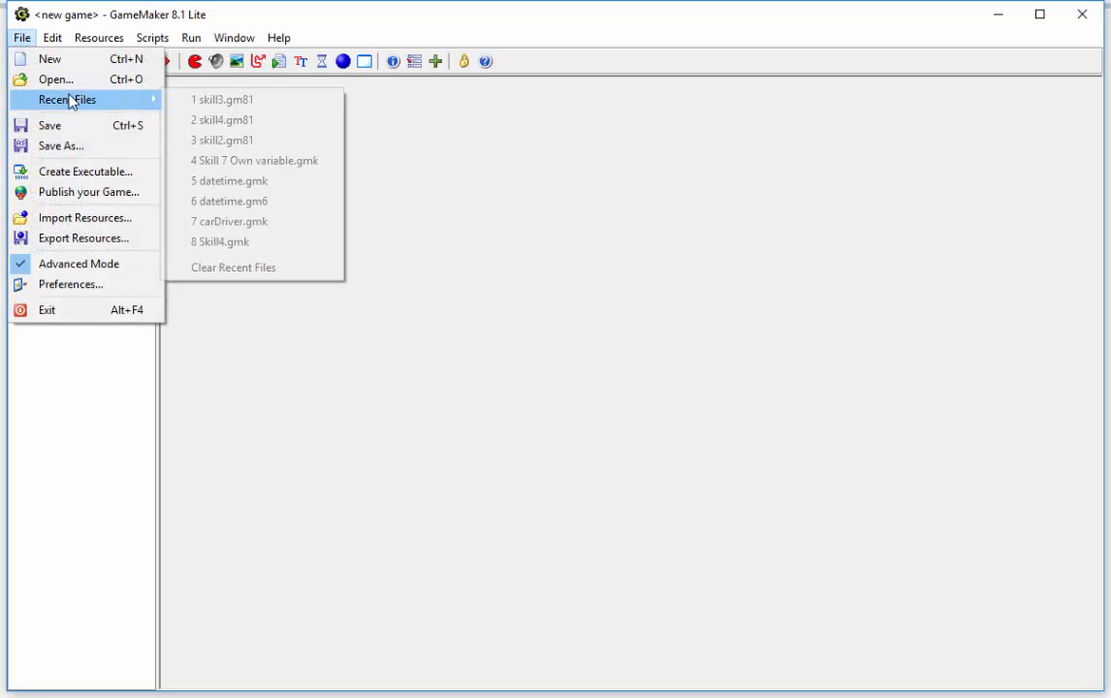
click(220, 106)
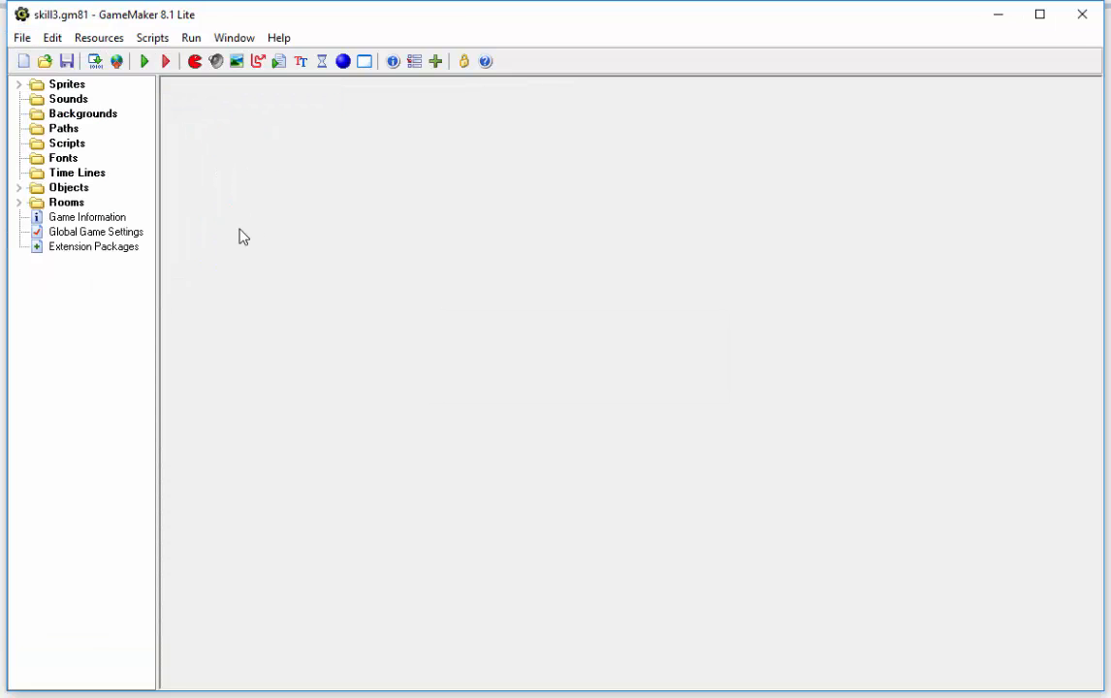
click(18, 86)
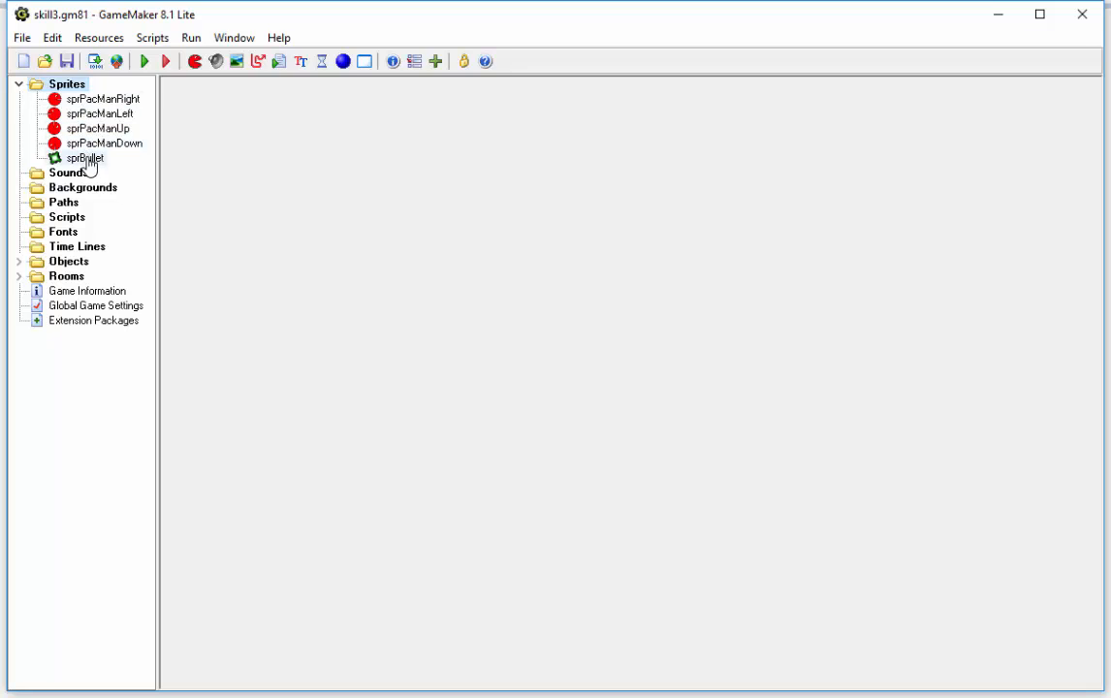
click(19, 262)
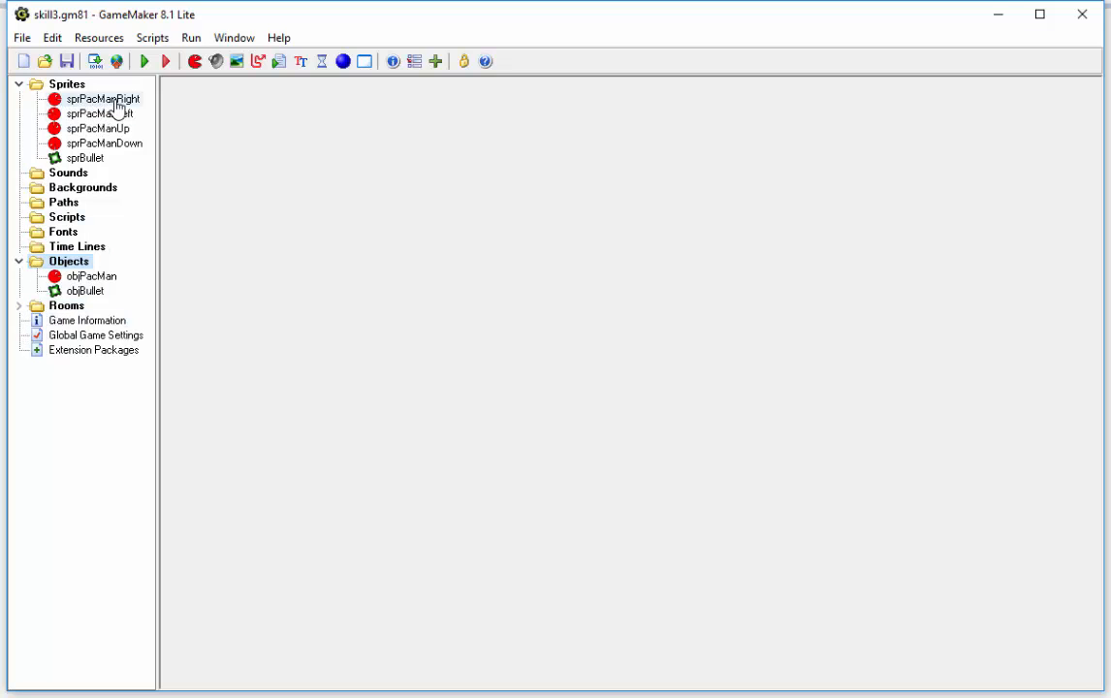
Step: Create a new sprite and load the image Ghost1.ico into it
click(195, 62)
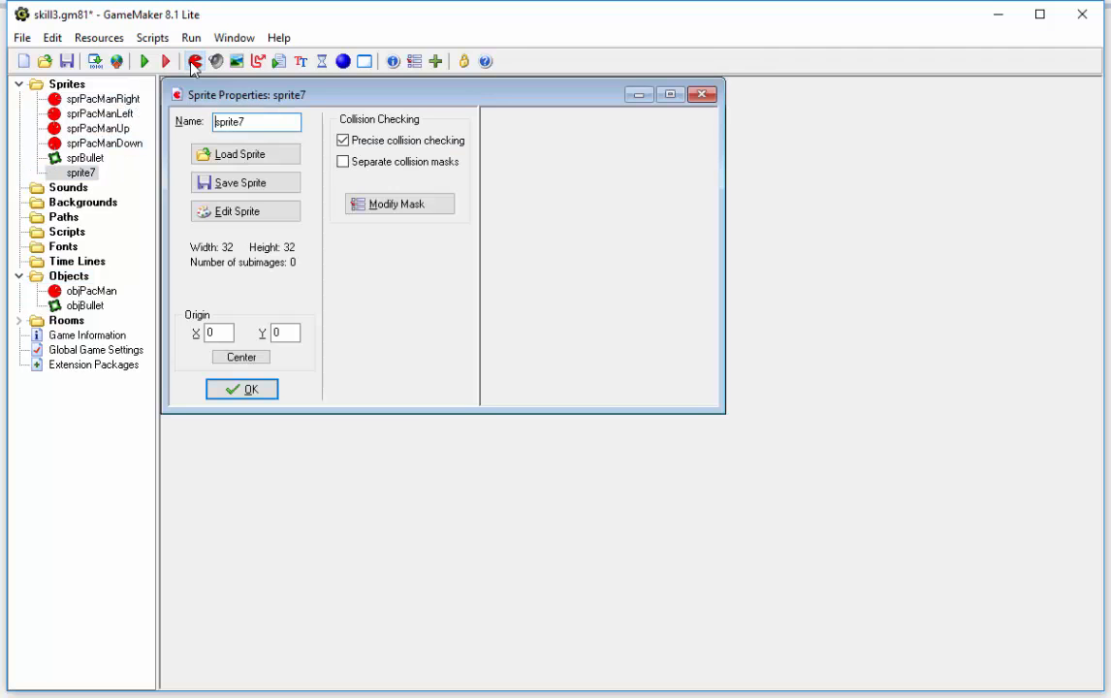
click(246, 155)
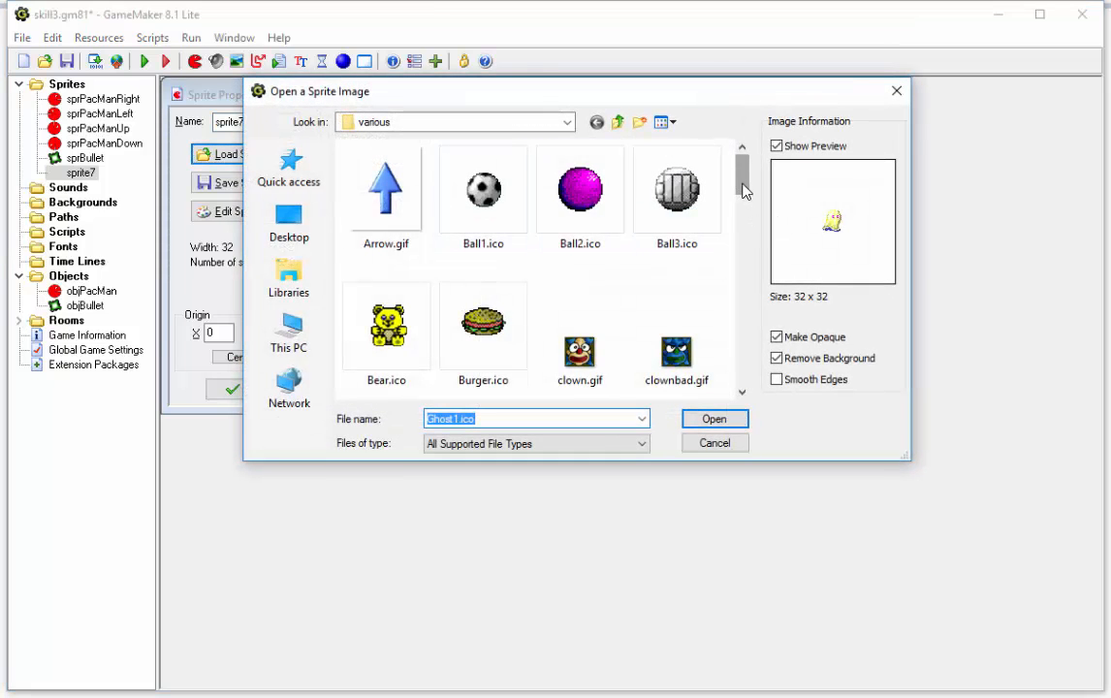
drag(741, 194, 742, 291)
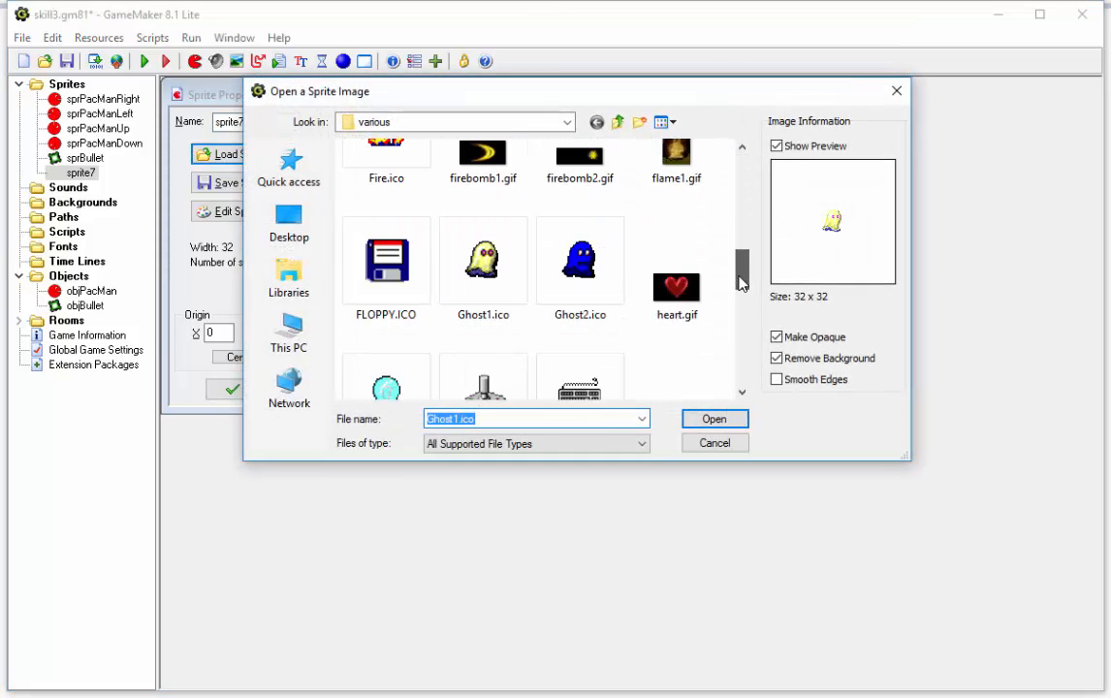
click(489, 286)
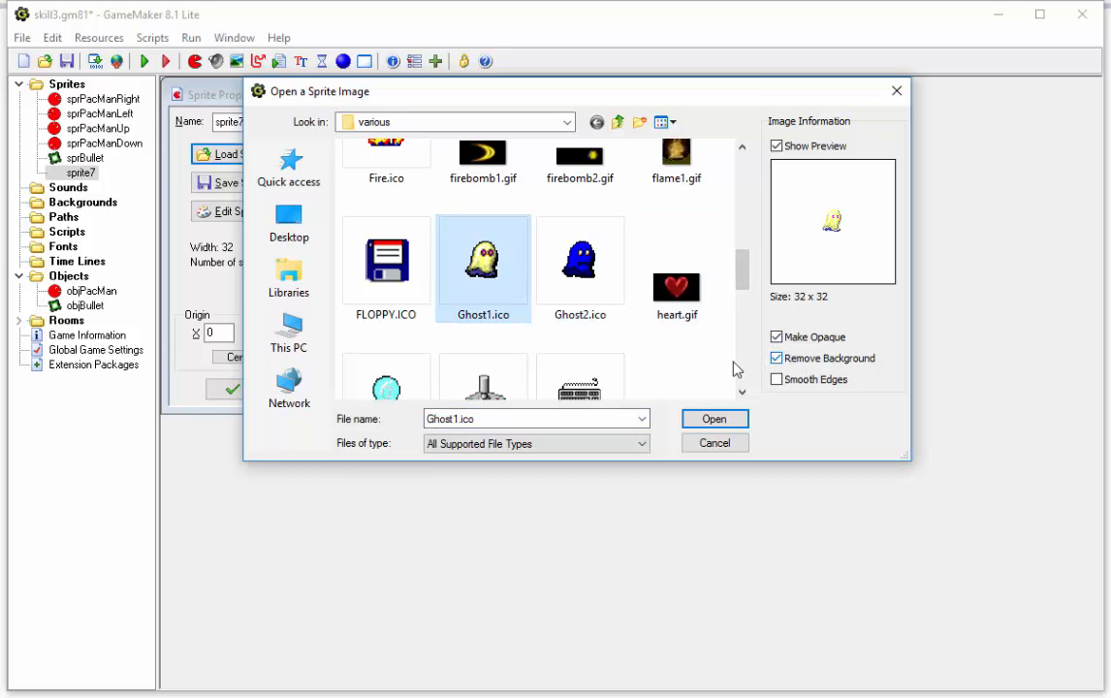
click(711, 420)
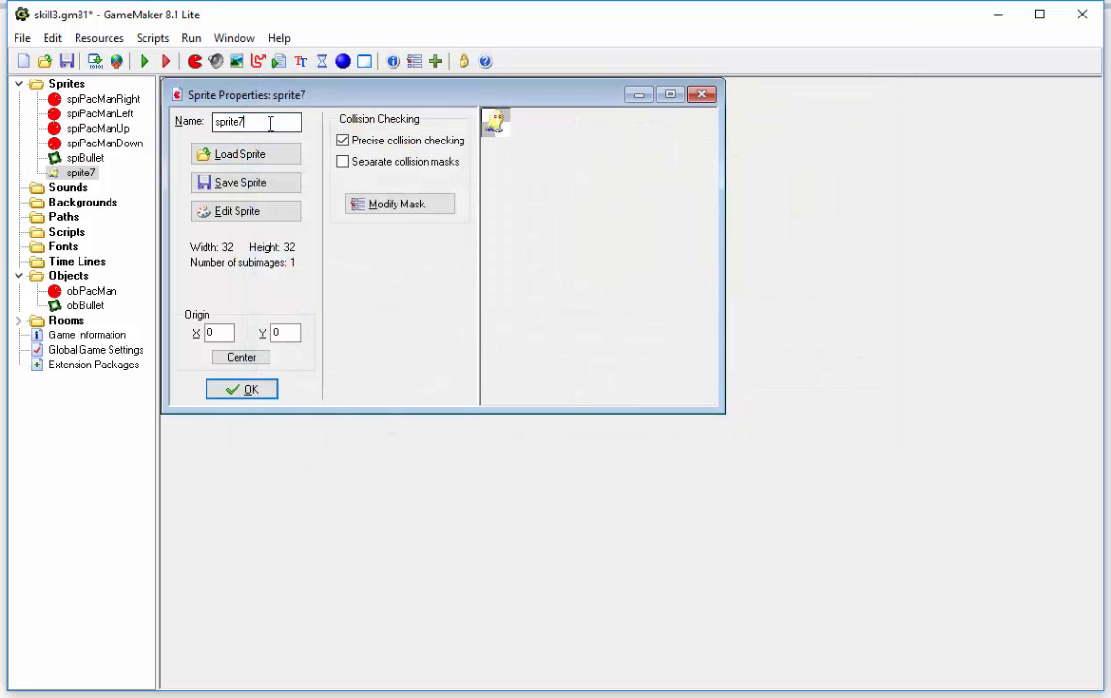
Step: Name the new ghost sprite objGhost and accept its properties
drag(266, 120, 220, 120)
text(ob)
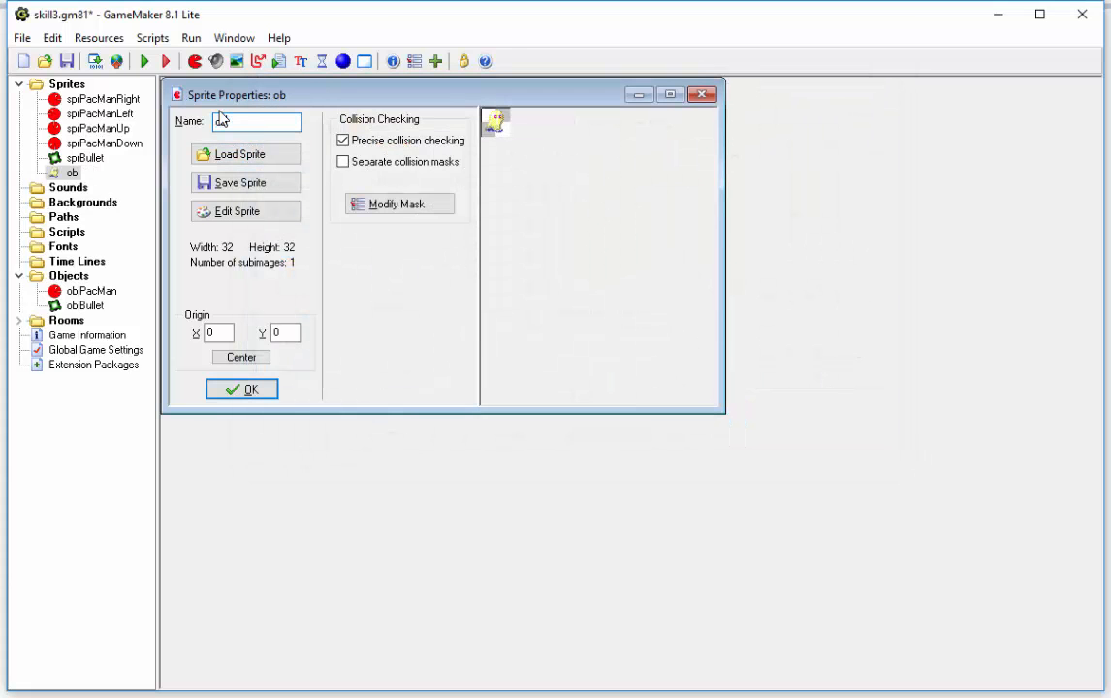
text(jGhost)
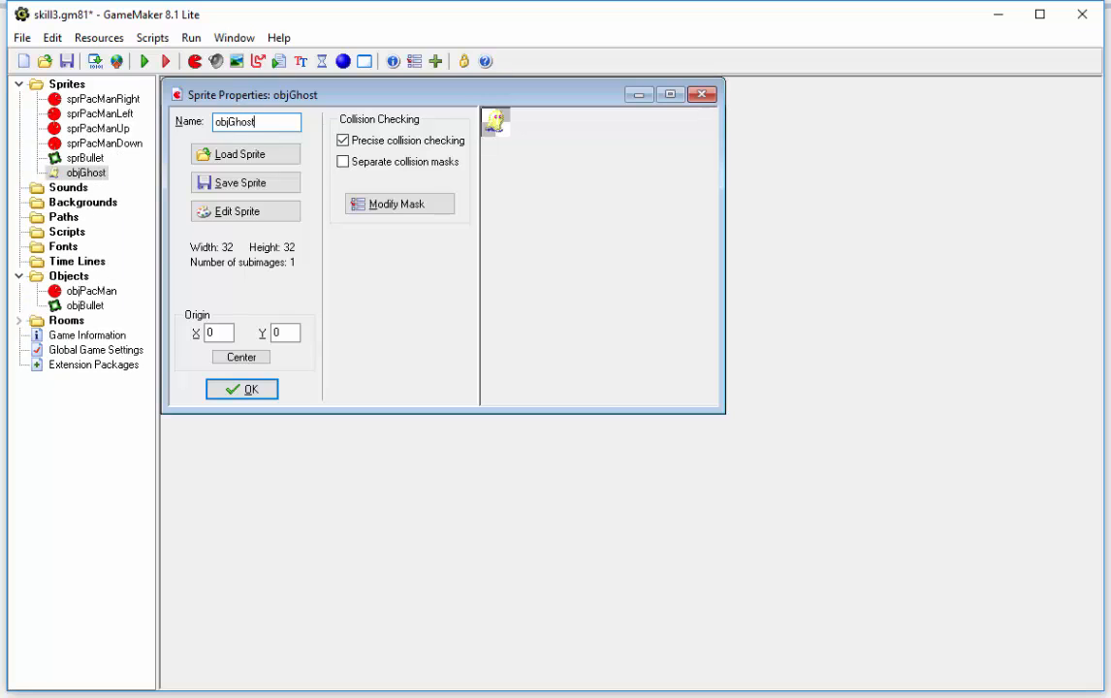
click(239, 391)
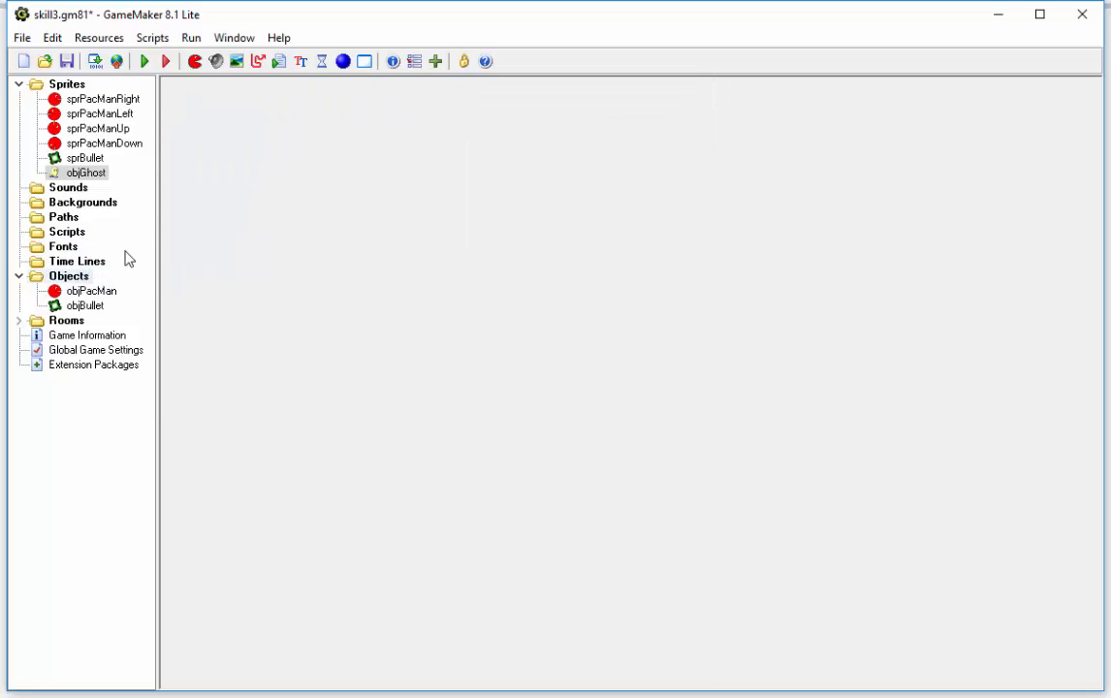
Step: Create a new object named objGhost and assign the ghost sprite to it
click(343, 62)
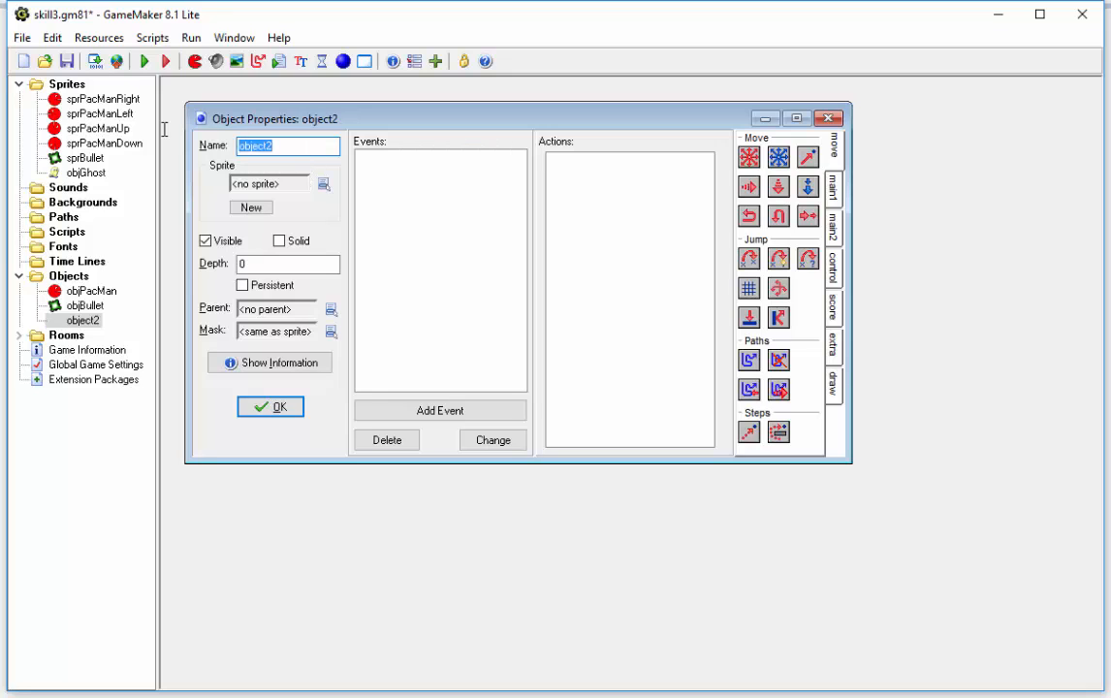
text(objGhos)
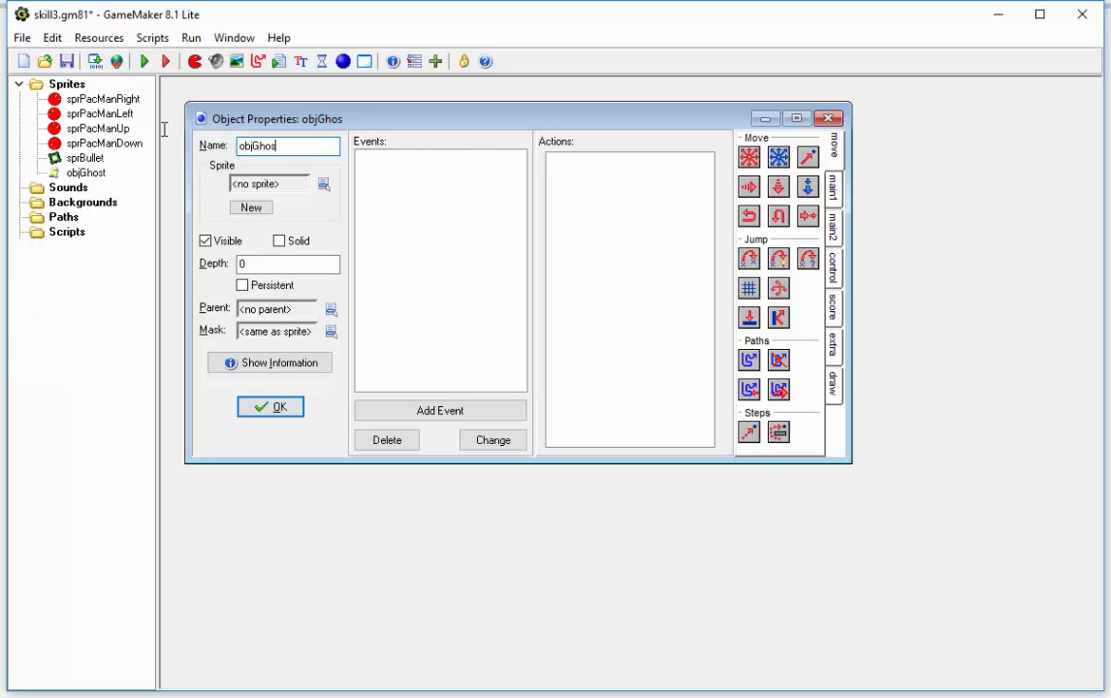
text(t)
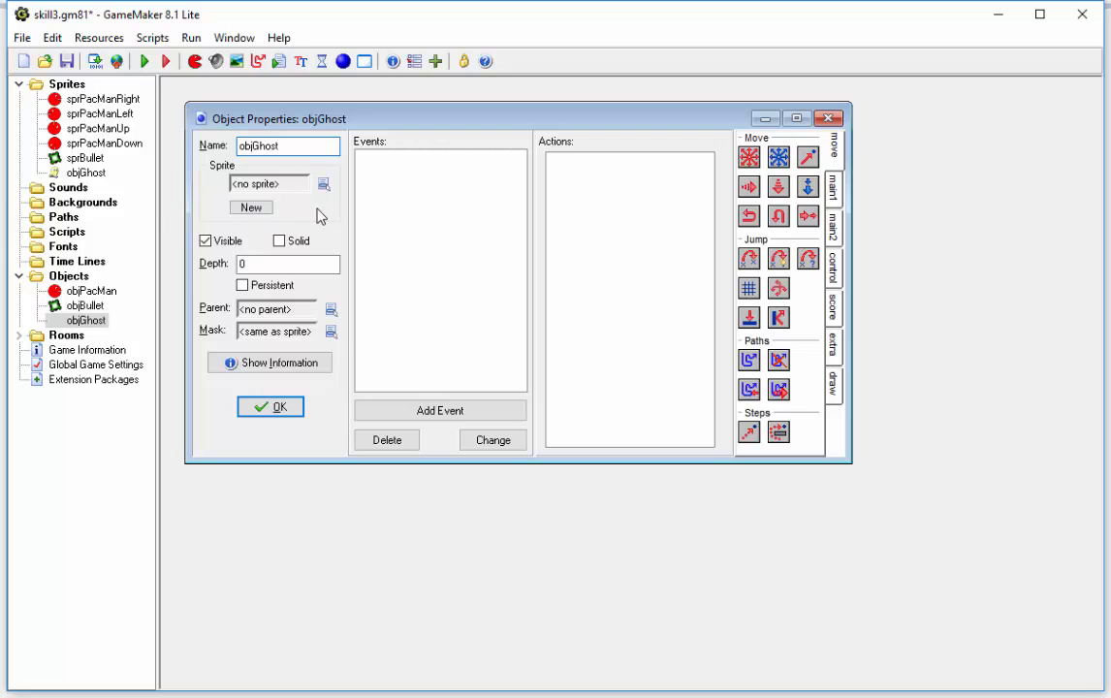
click(324, 185)
click(386, 327)
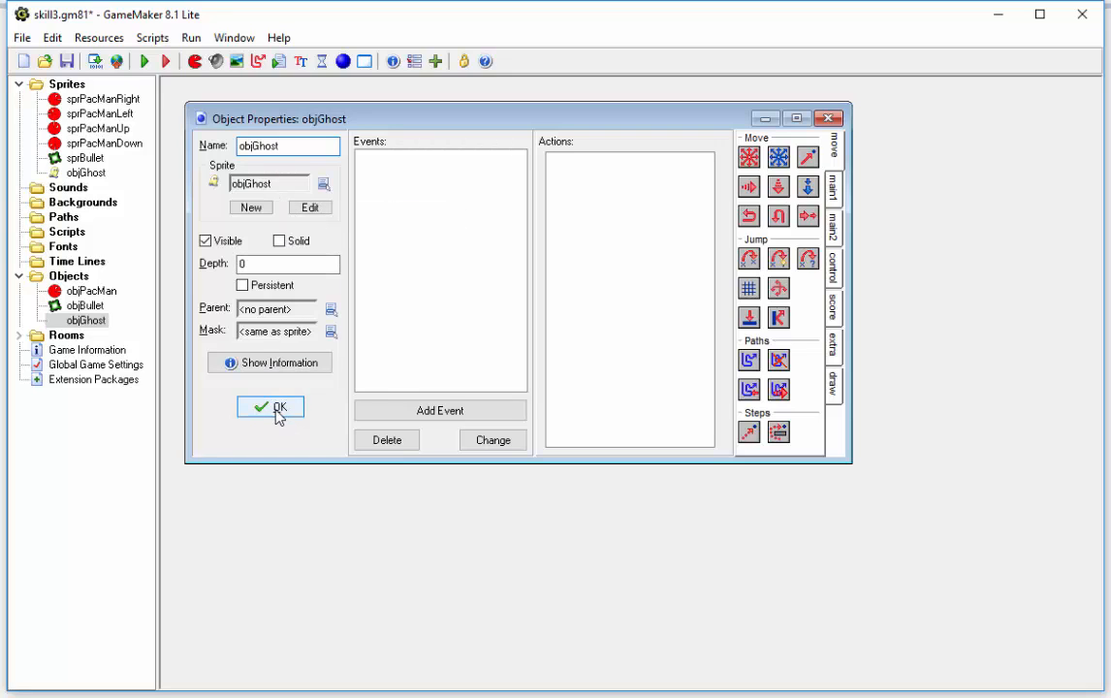
Step: Rename the ghost sprite to sprGhost, replacing its obj prefix with spr
drag(390, 119, 529, 142)
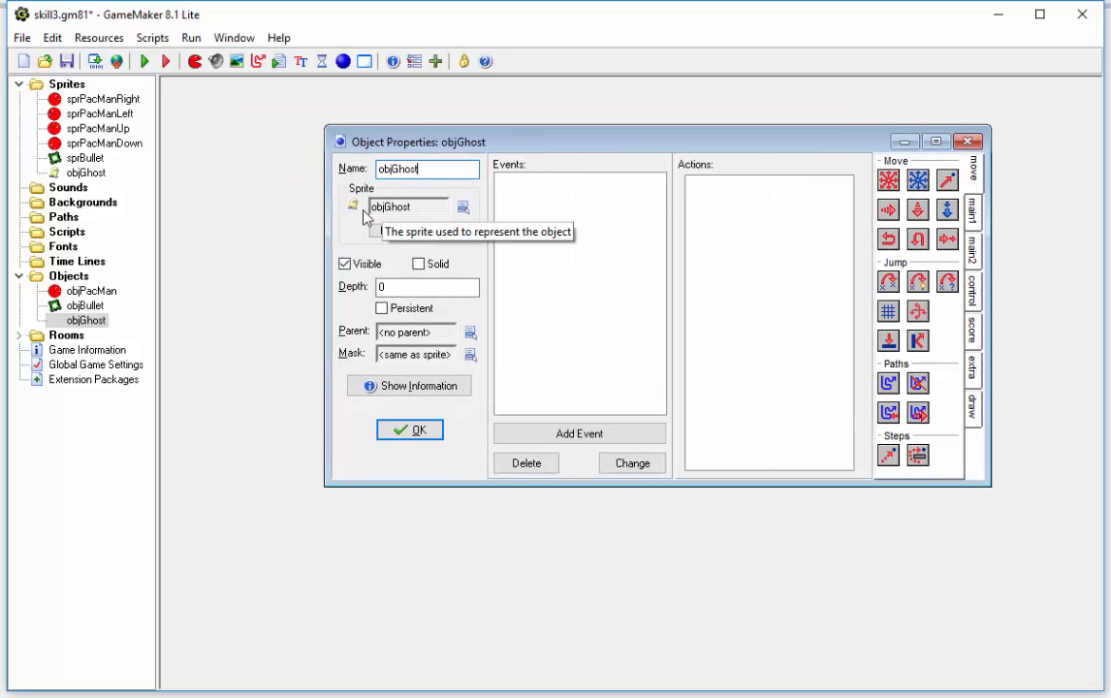
double_click(86, 174)
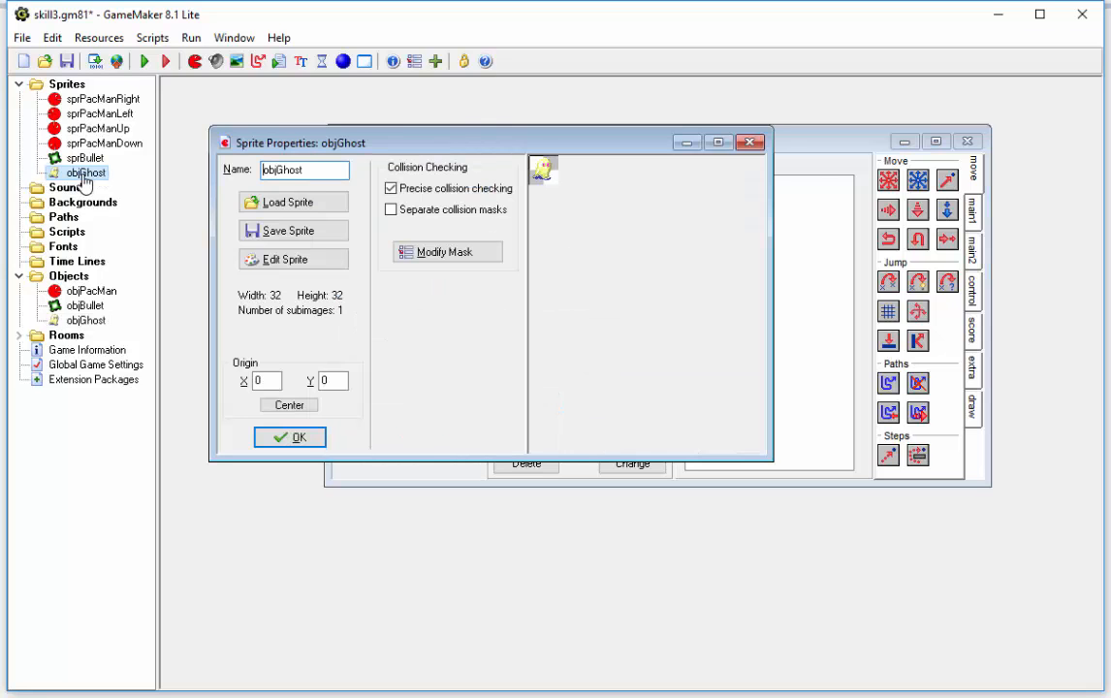
drag(277, 171, 236, 177)
text(spr)
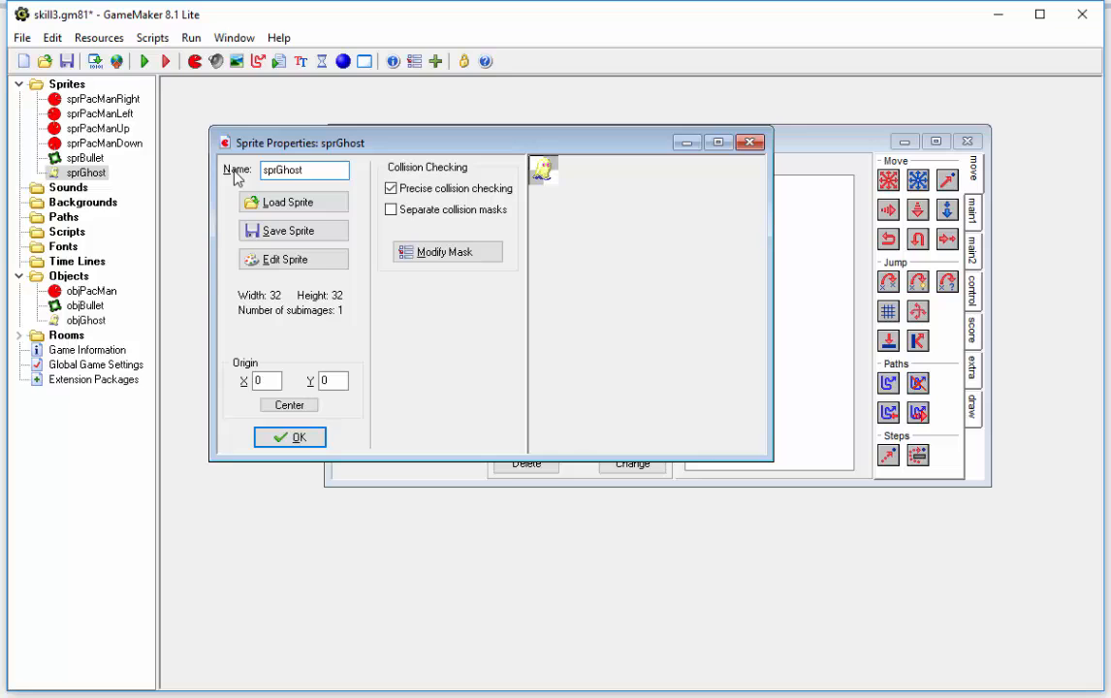
click(308, 438)
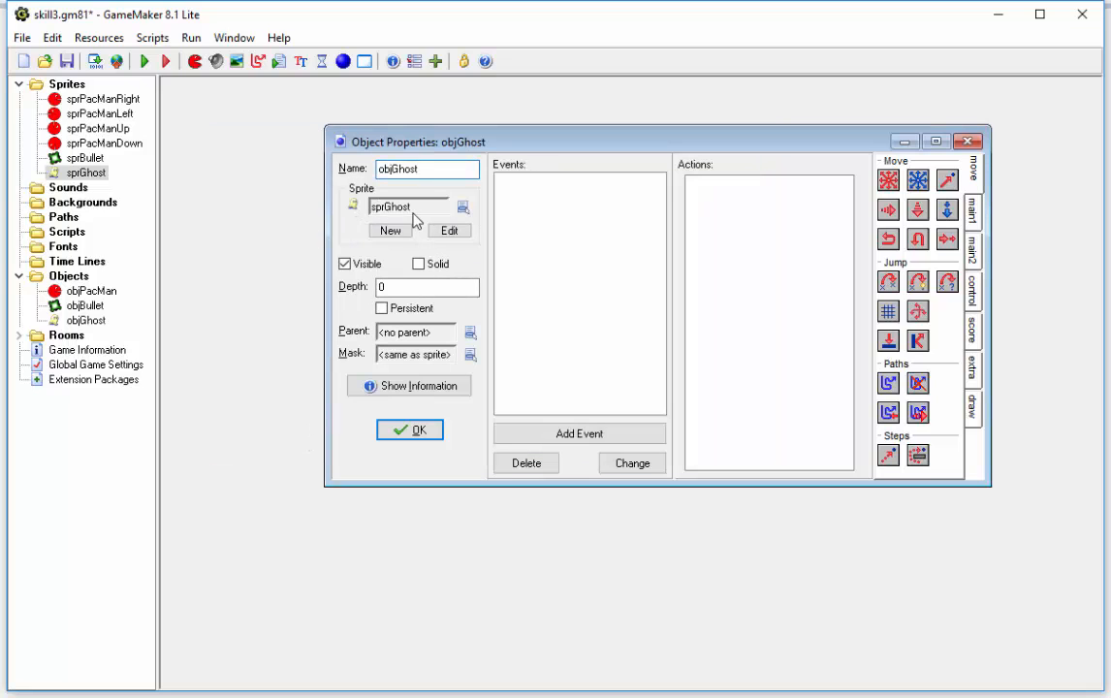
Step: Select sprGhost as the sprite of objGhost and accept the object's properties
drag(535, 146, 400, 121)
click(336, 175)
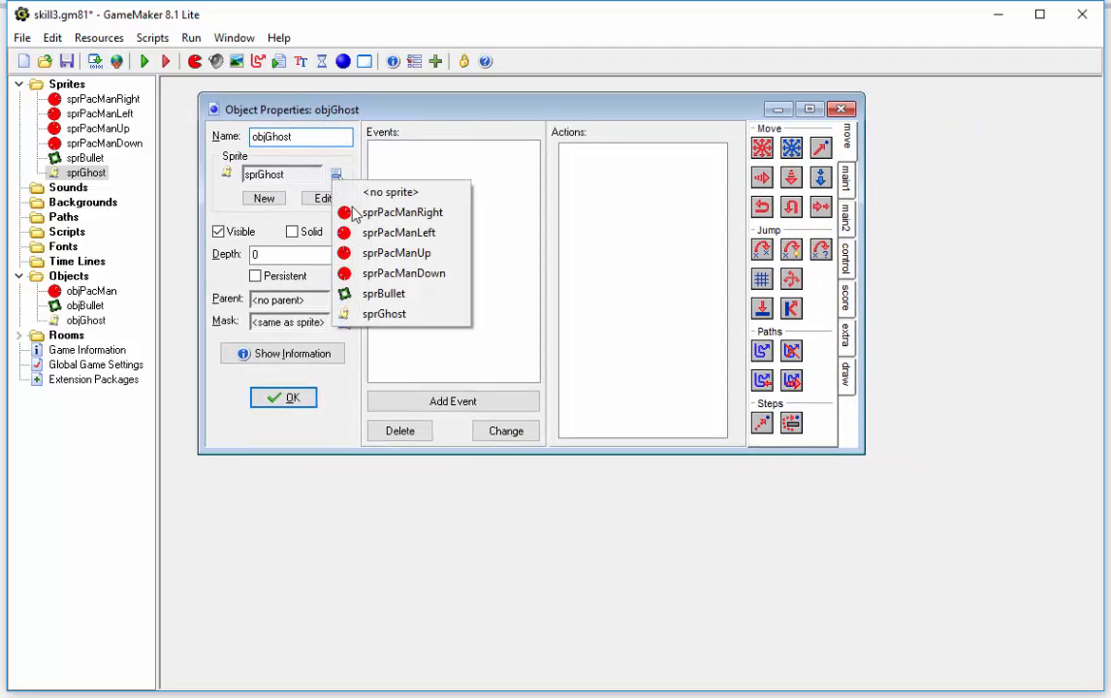
click(387, 315)
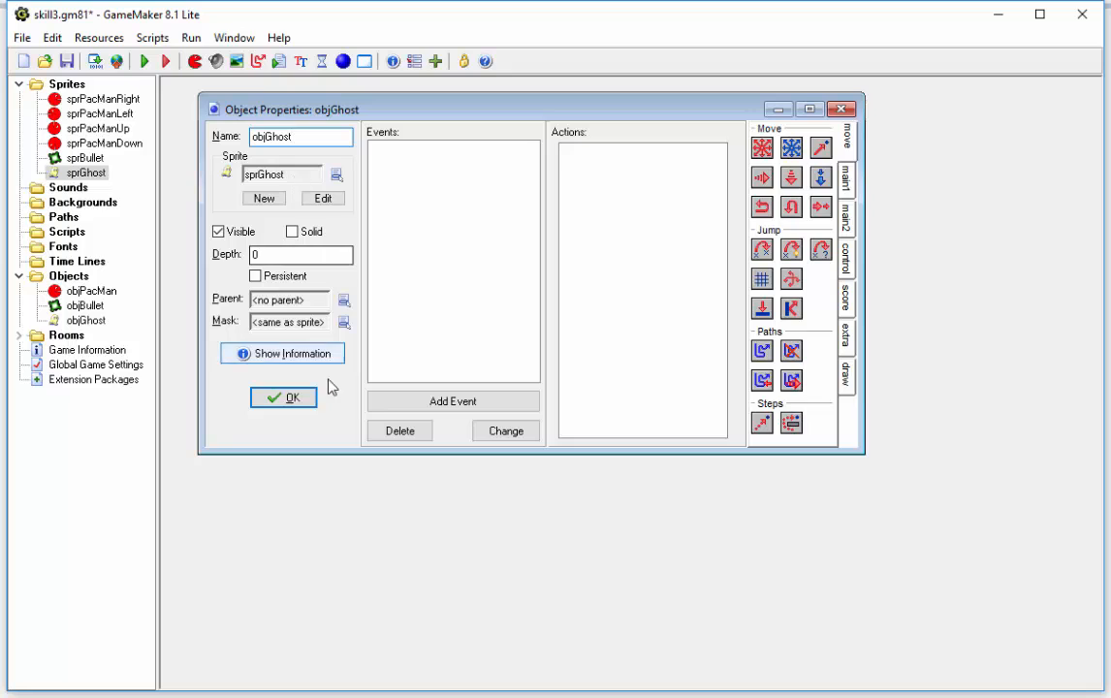
click(284, 399)
Step: Open room0 and place one objGhost instance in the room's top-left grid cell
double_click(35, 334)
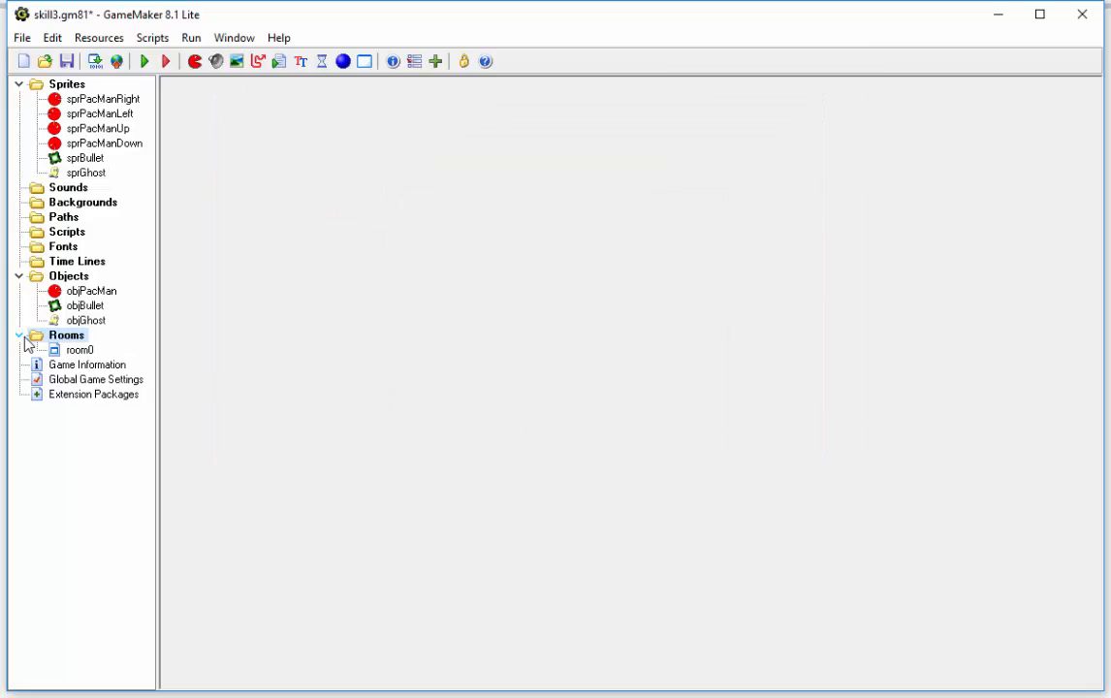
double_click(68, 351)
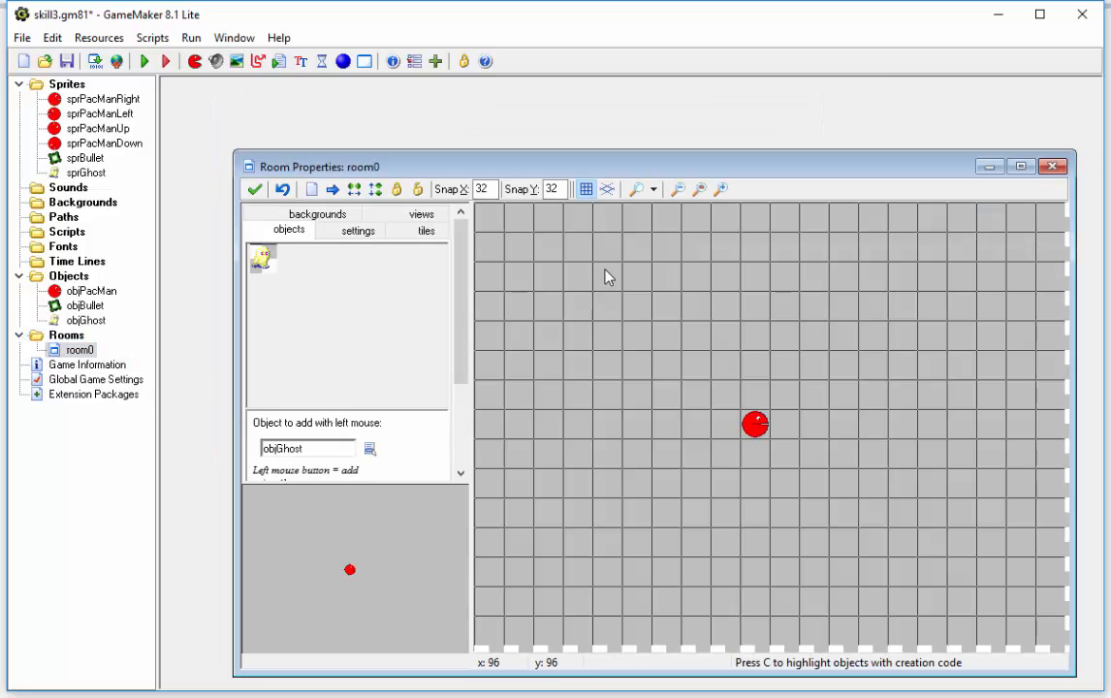
drag(607, 165, 554, 91)
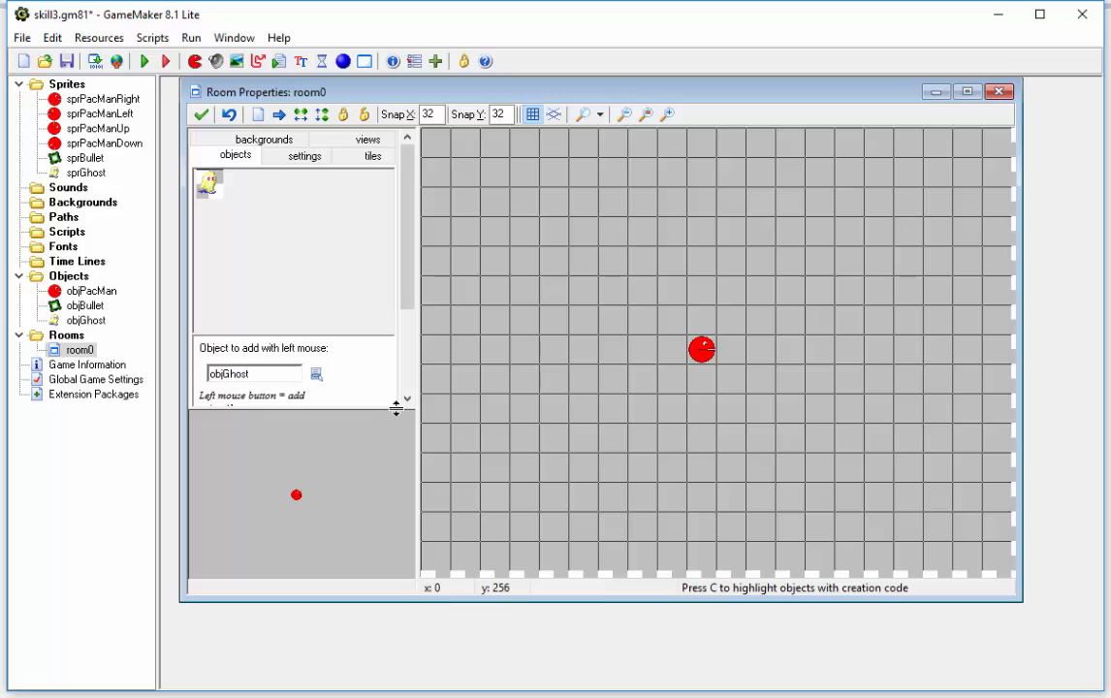
drag(397, 405, 409, 524)
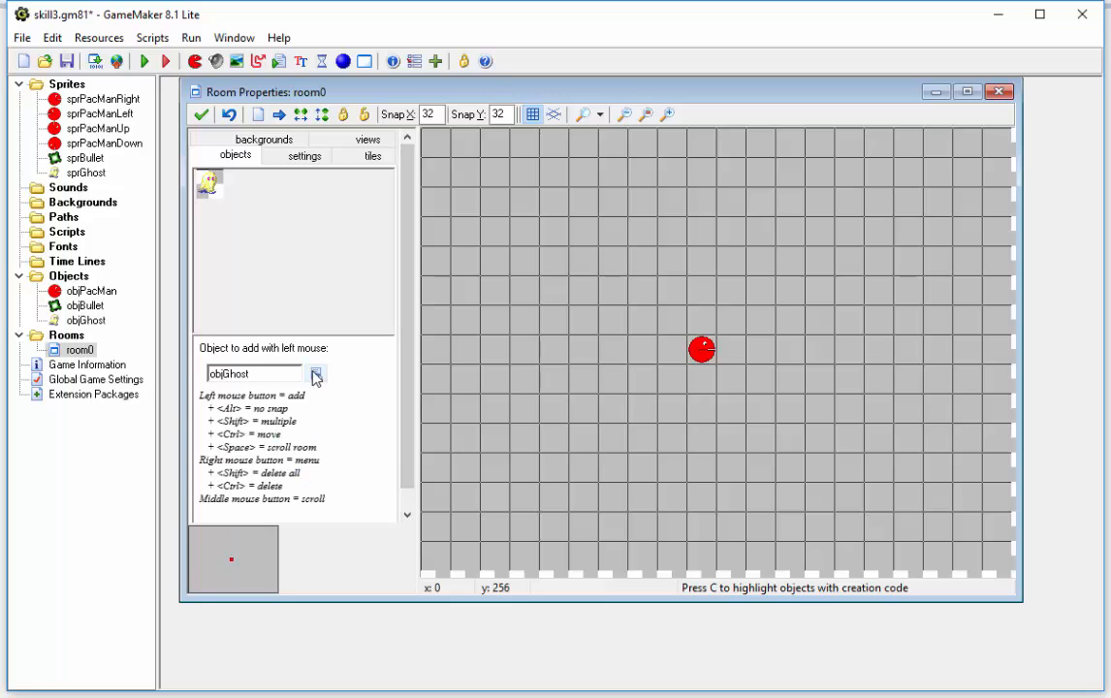
click(316, 374)
click(366, 423)
click(443, 150)
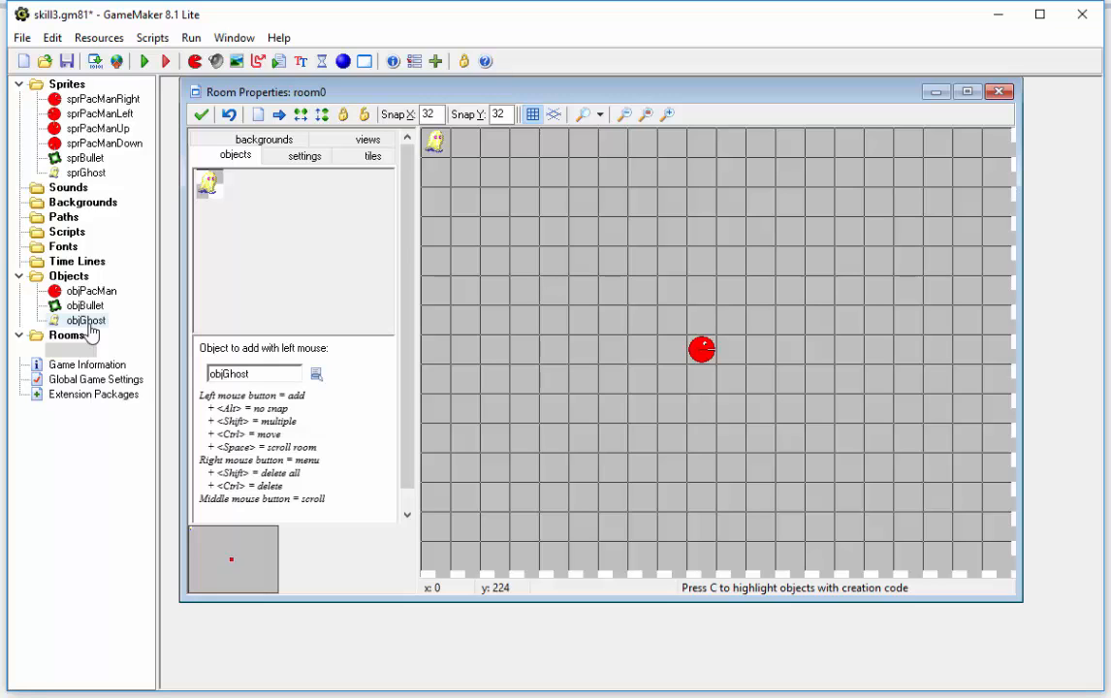
Step: Open the objGhost object and add an End Step event to it
double_click(85, 321)
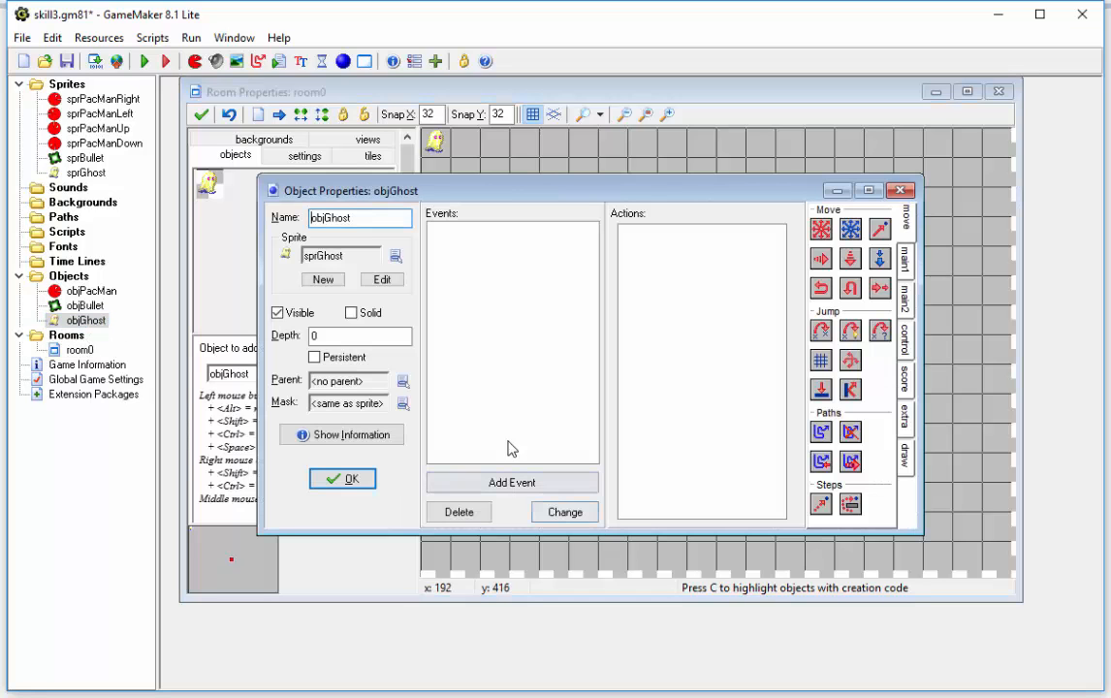
click(530, 485)
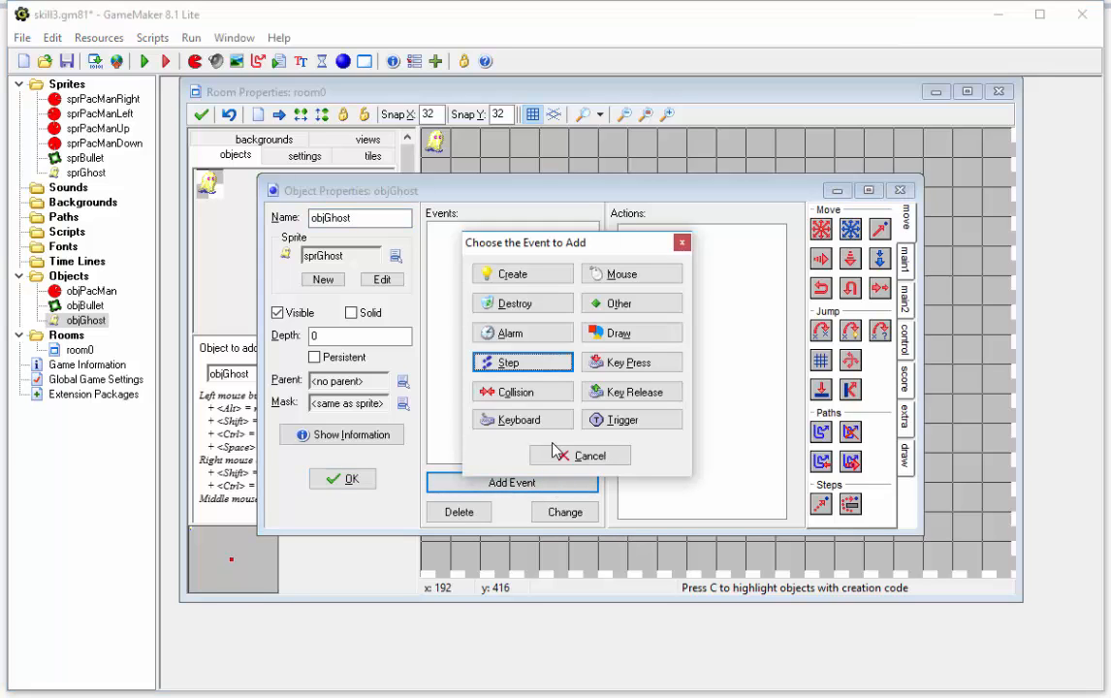
click(529, 366)
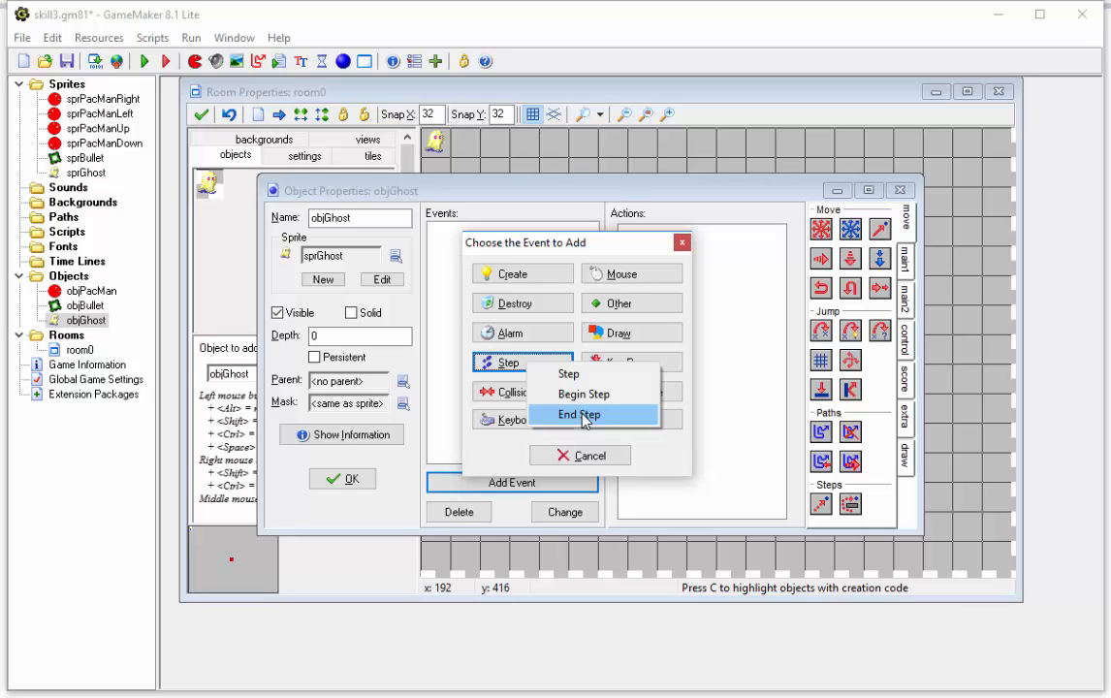
click(584, 415)
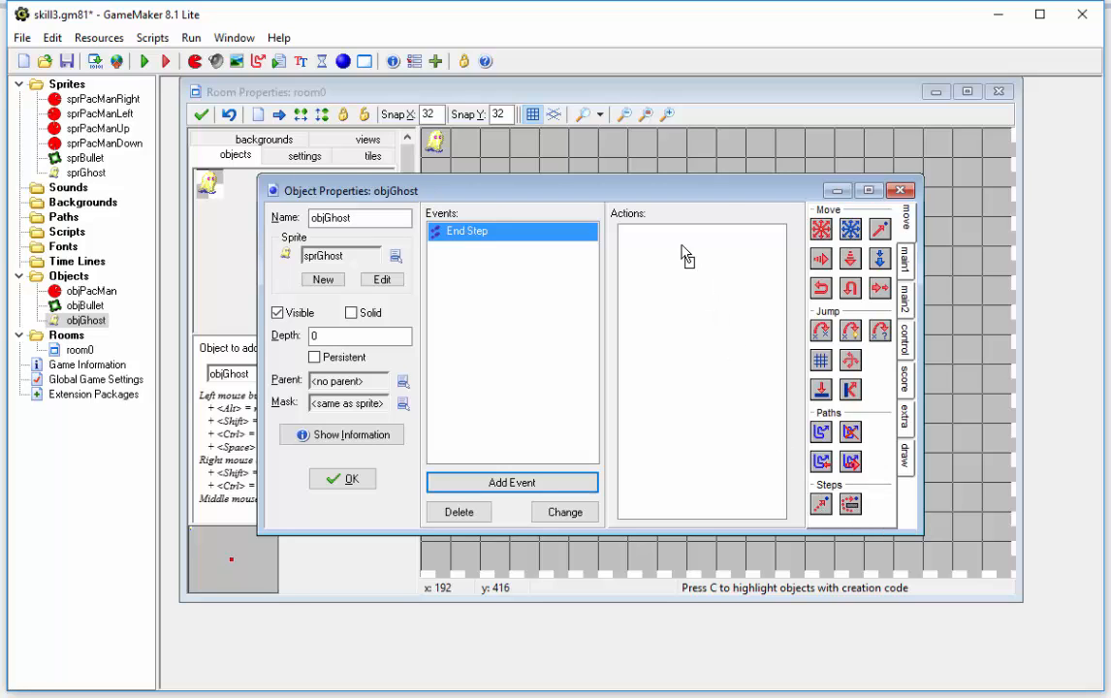
Step: Add a Step Avoiding action to objGhost's End Step event with x objPacMan.x, y objPacMan.y and speed 3, and accept the object
drag(687, 257, 688, 252)
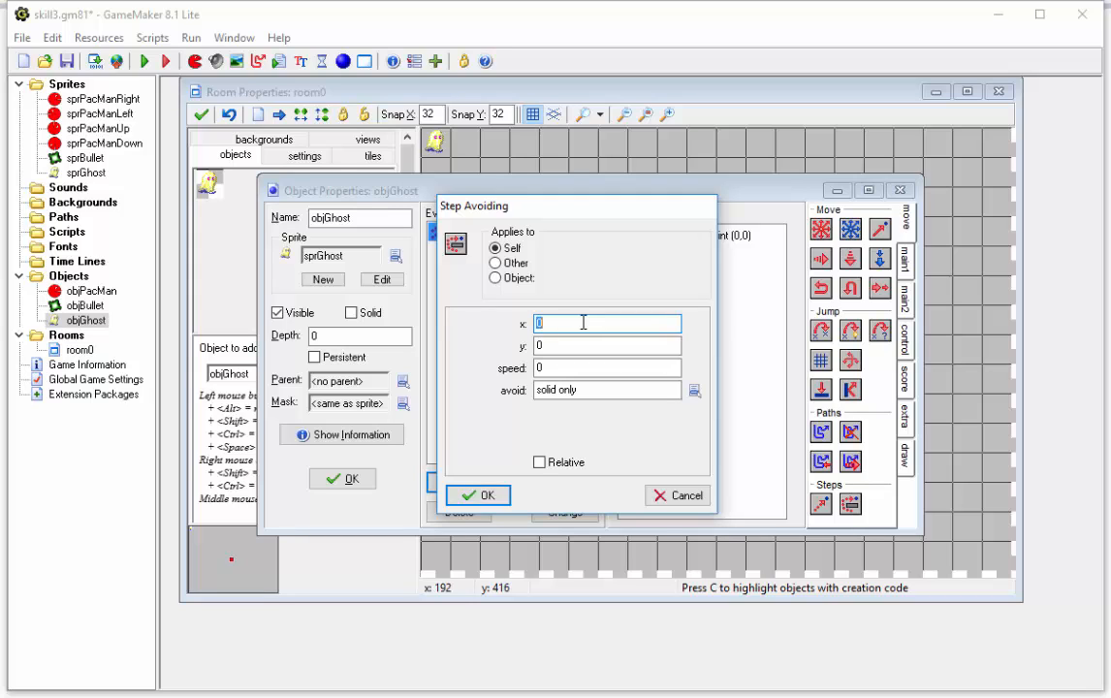
text(objPacMan.x)
key(Tab)
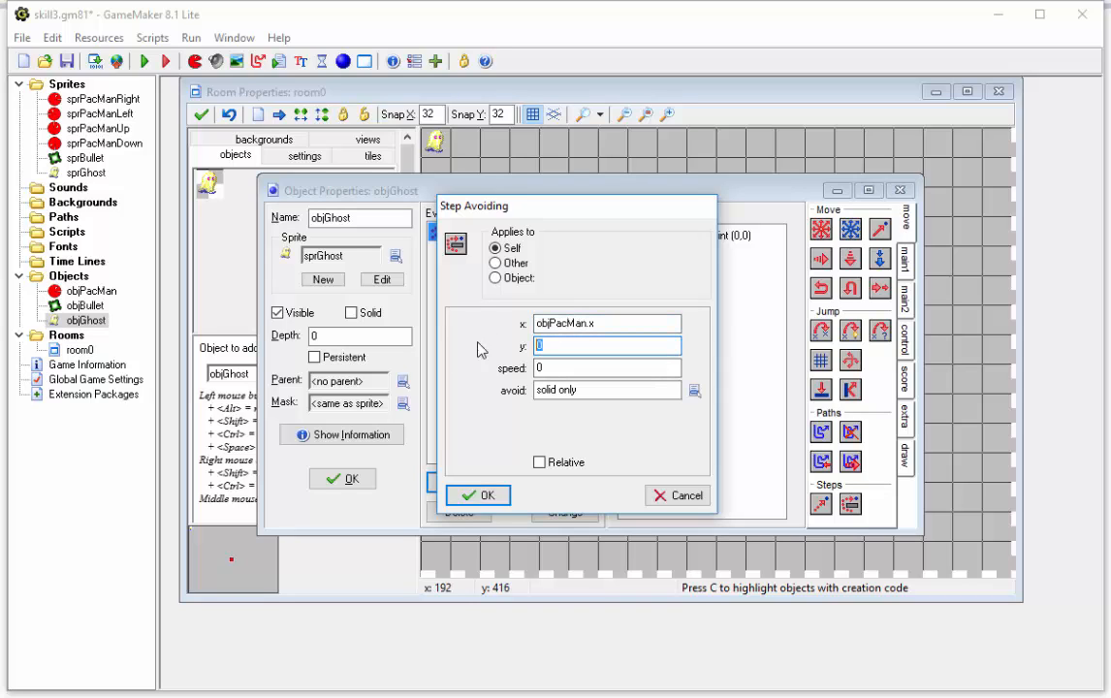
text(objPacMan.y)
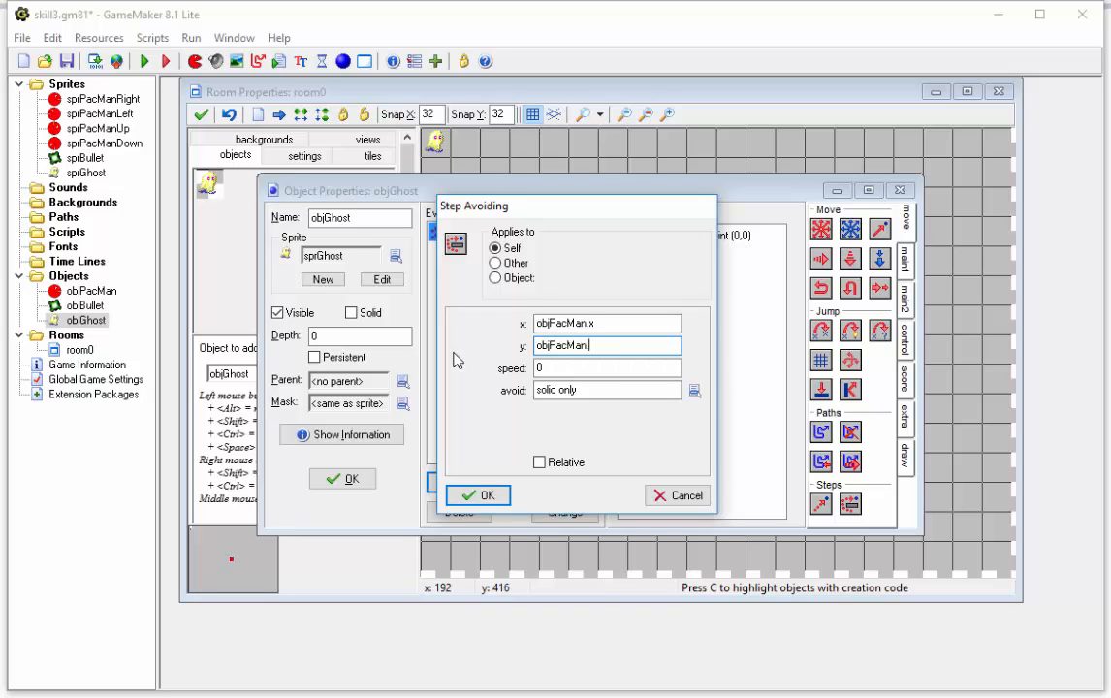
click(543, 367)
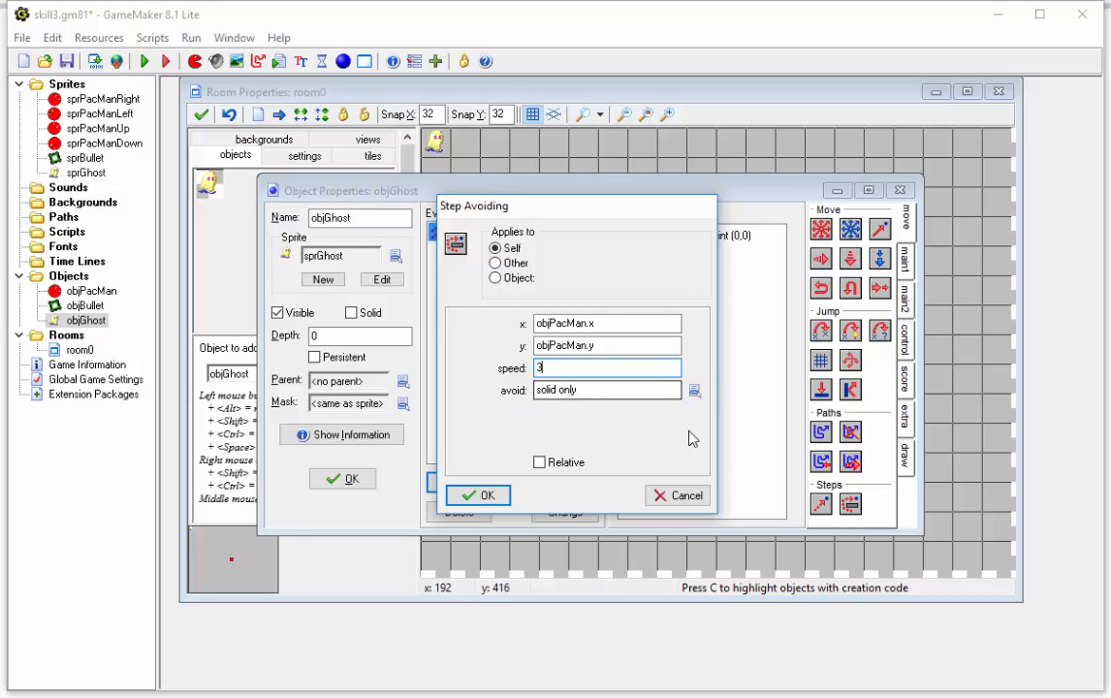
click(485, 497)
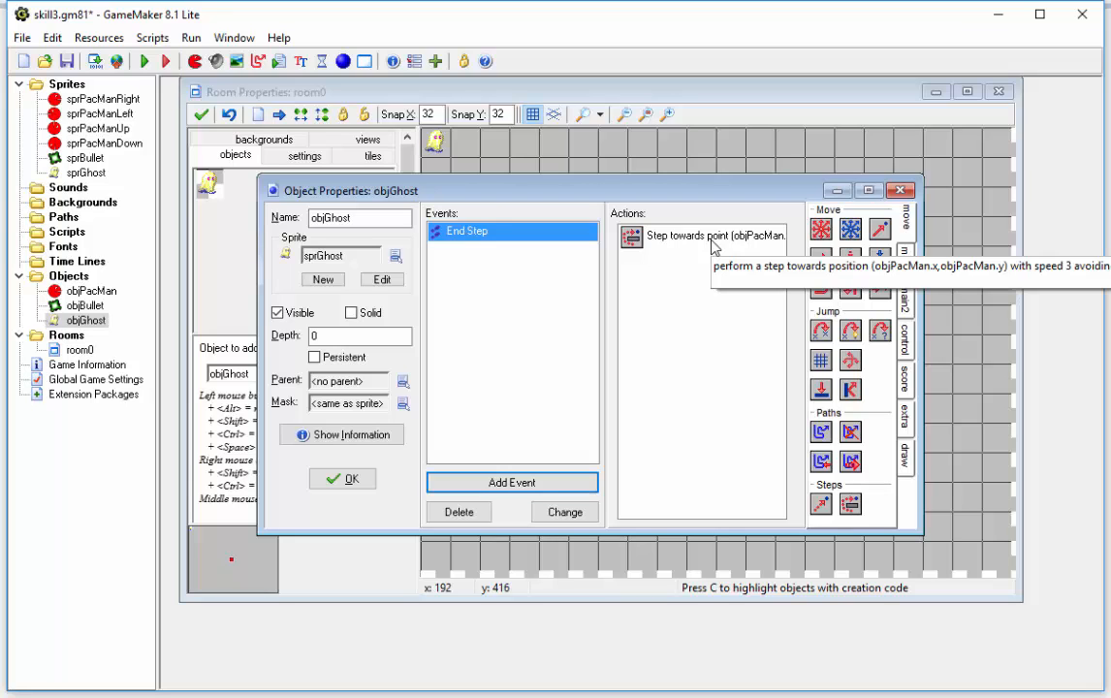
click(345, 479)
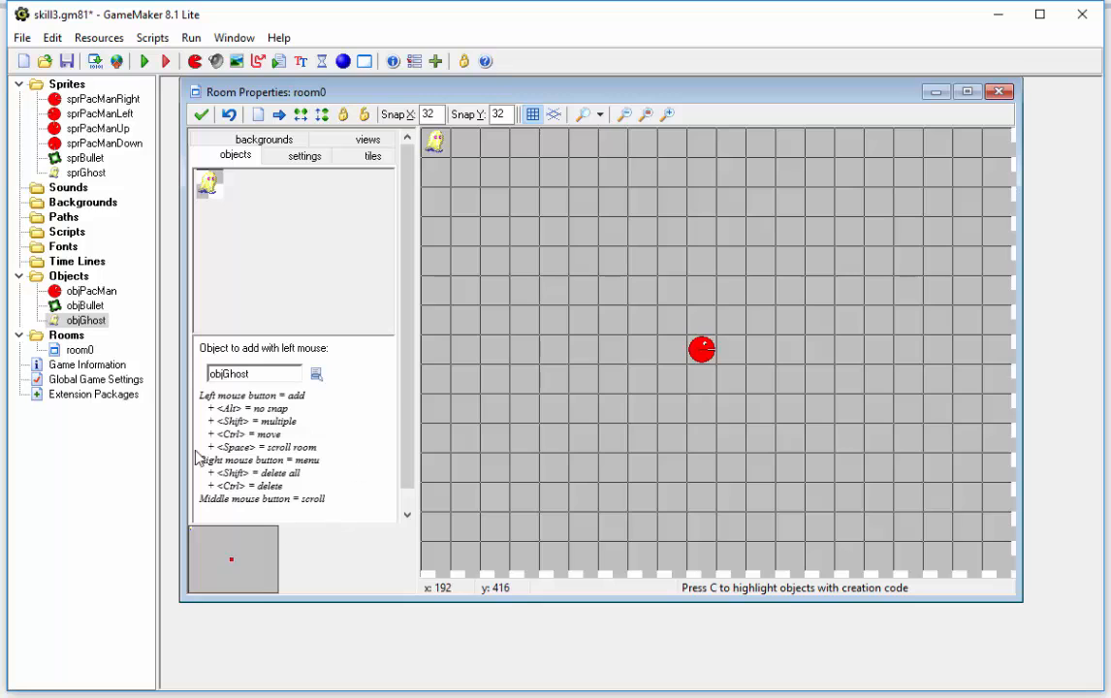
Step: Open the objPacMan object to check its name and properties, and close it
double_click(90, 291)
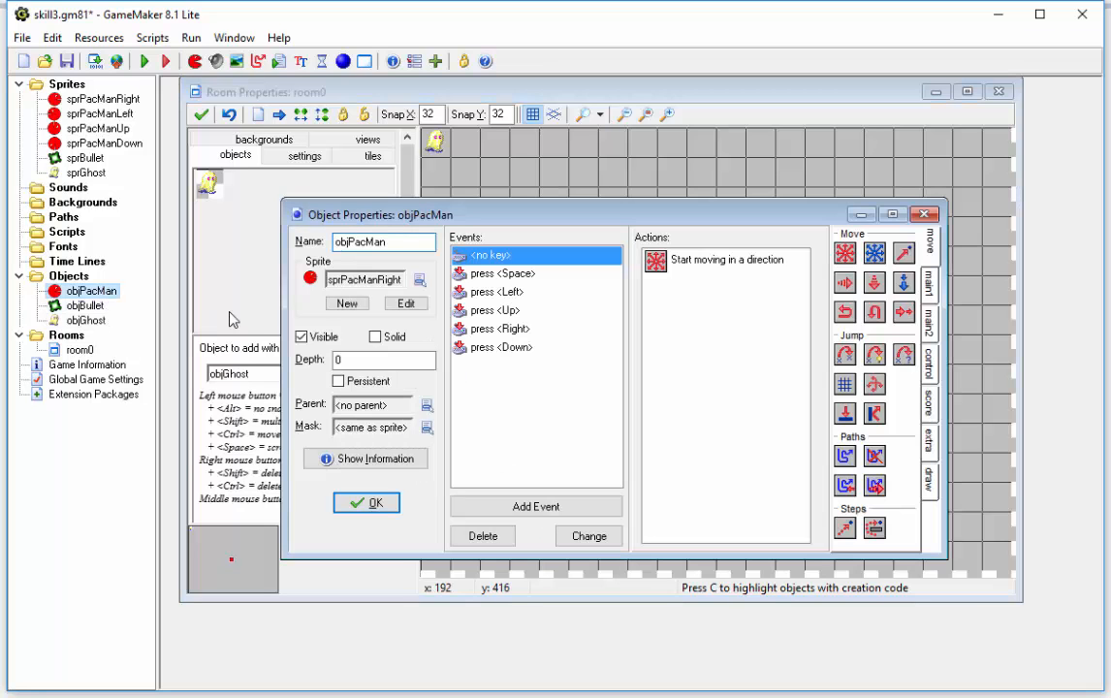
drag(518, 219, 503, 205)
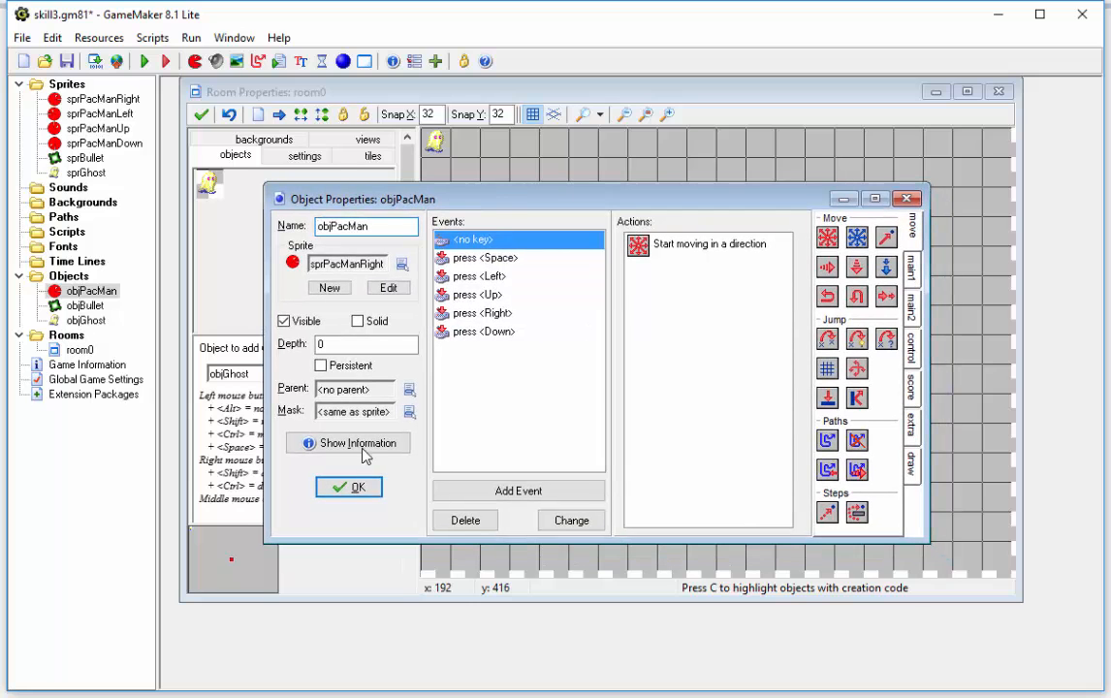
click(355, 488)
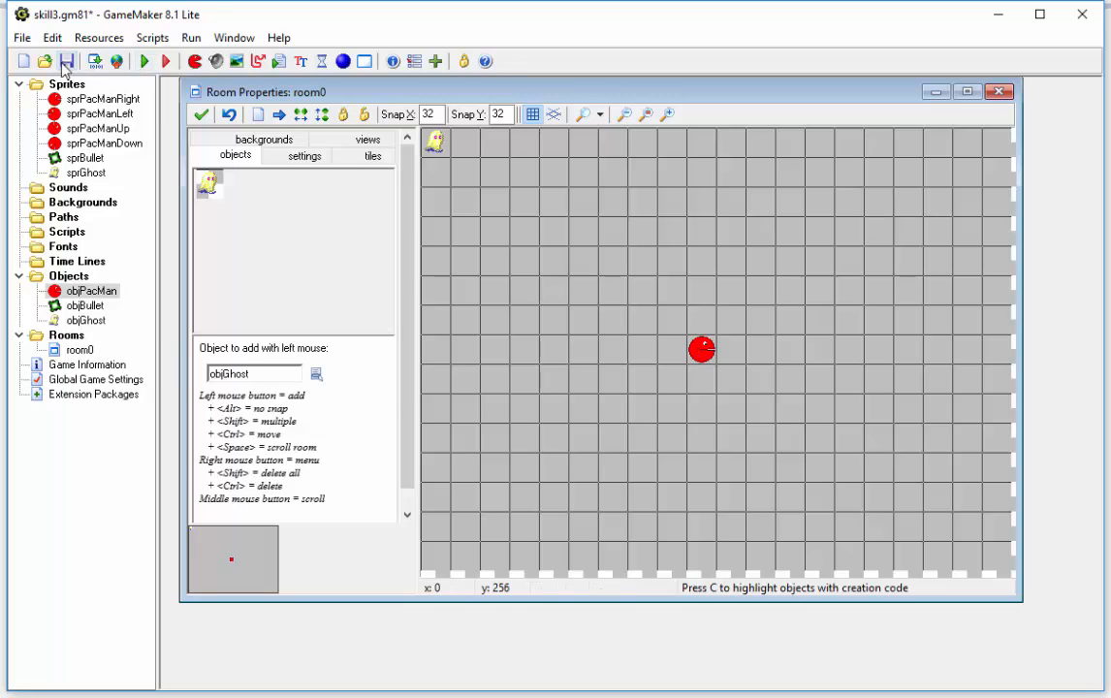
Step: Save the game under the new file name skill5.gm81 in the GameMaker folder
click(22, 38)
click(68, 149)
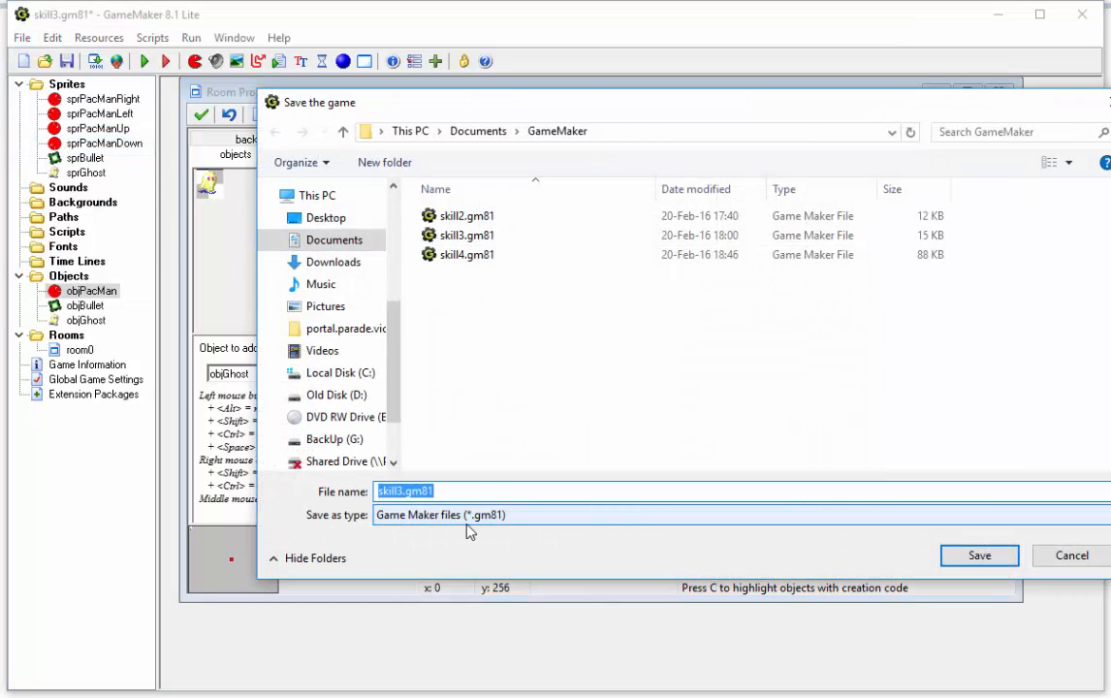
click(402, 492)
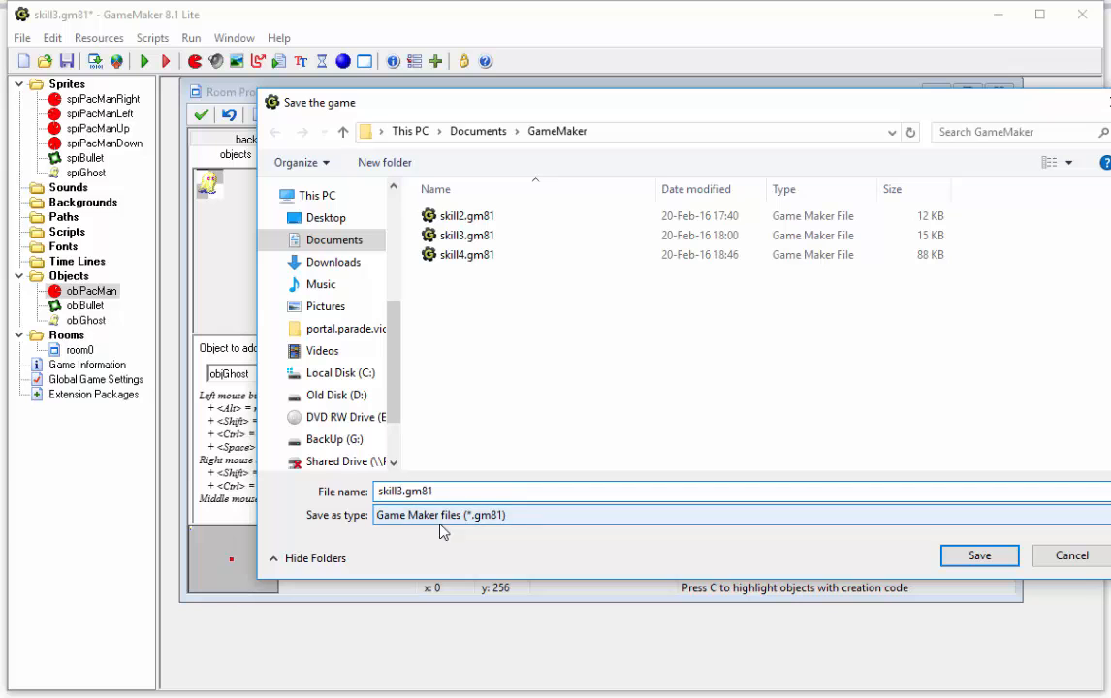
key(BackSpace)
text(5)
click(978, 556)
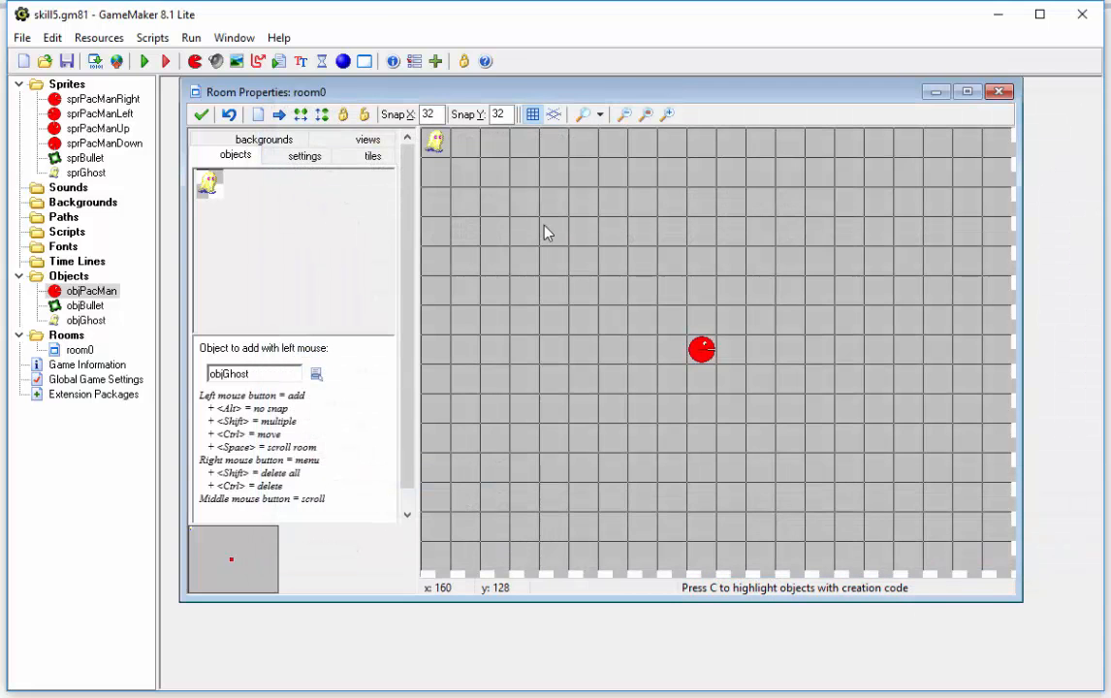
Step: Run the game and steer Pac-Man in all four directions to test how the ghost chases him, and quit the game
click(145, 63)
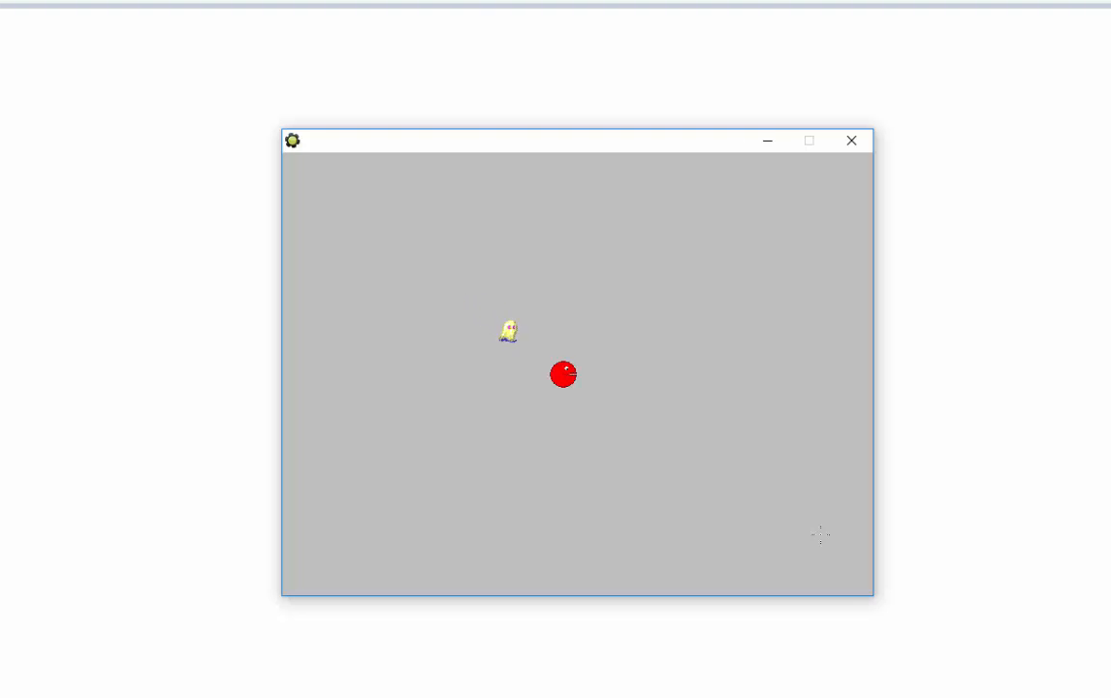
key(Right)
key(Up)
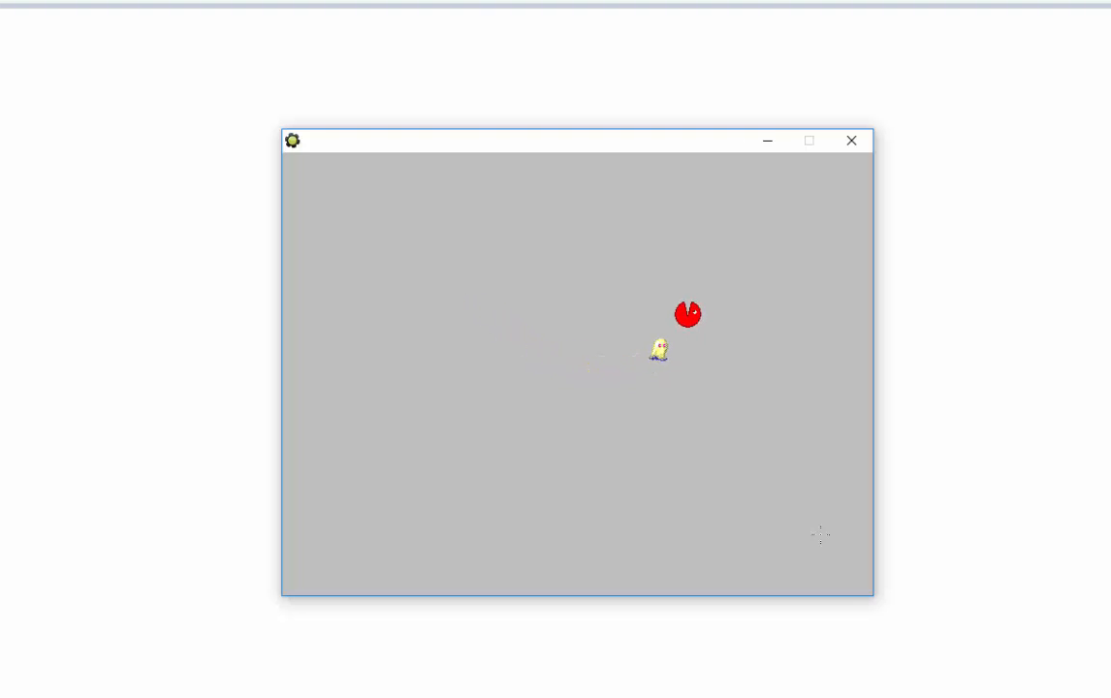
key(Left)
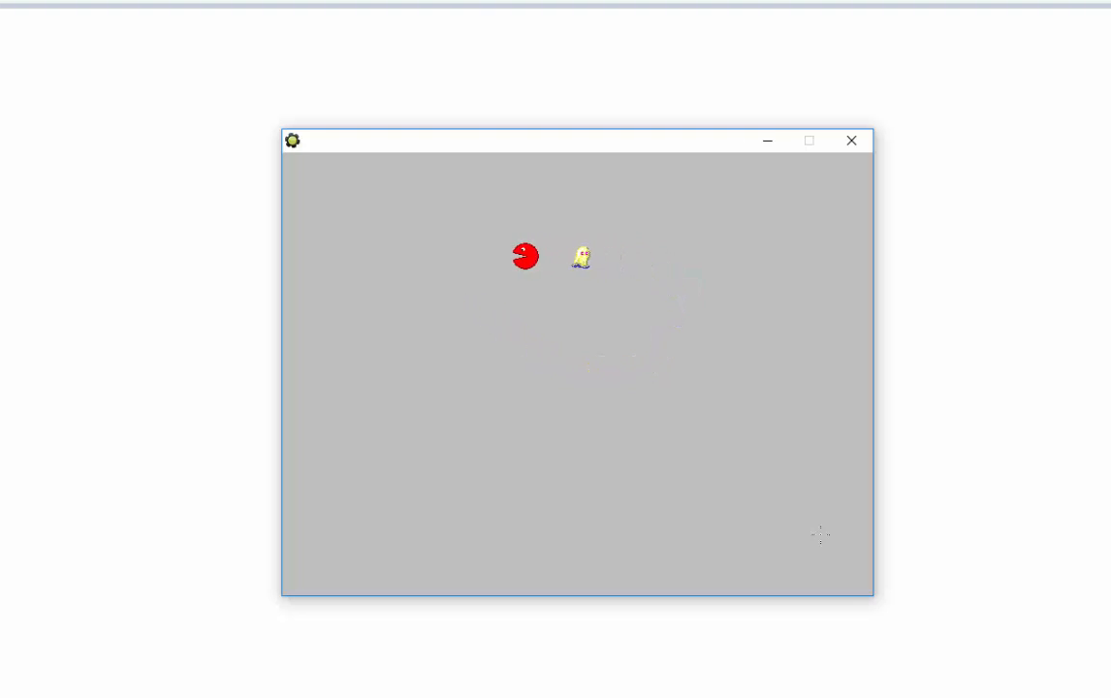
key(Down)
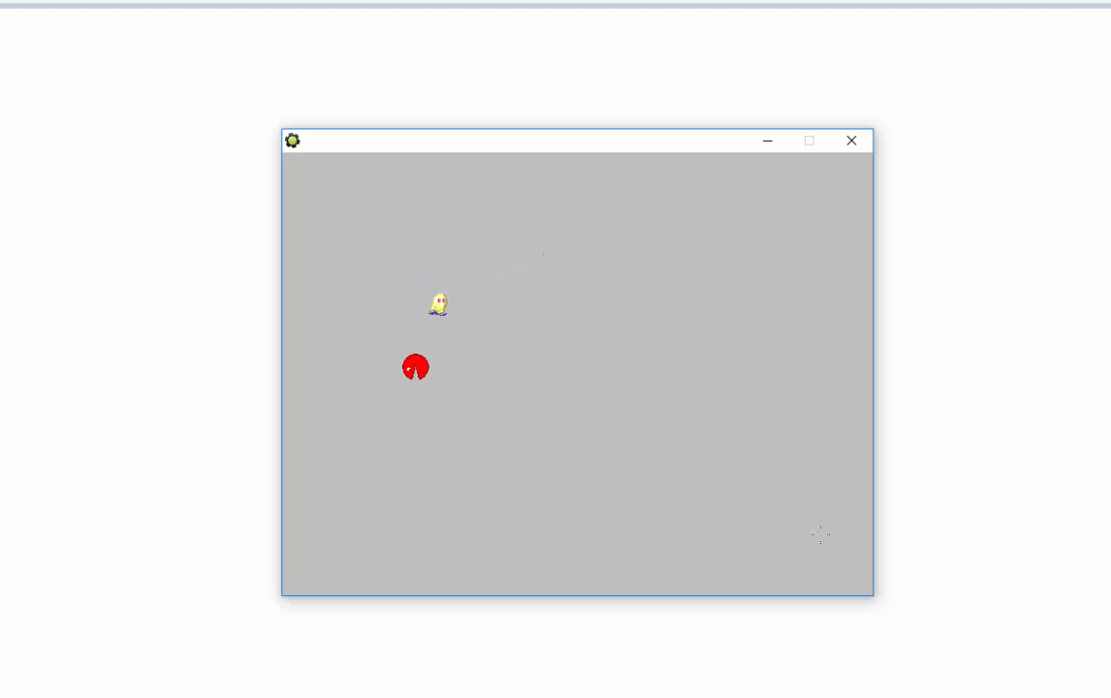
key(Right)
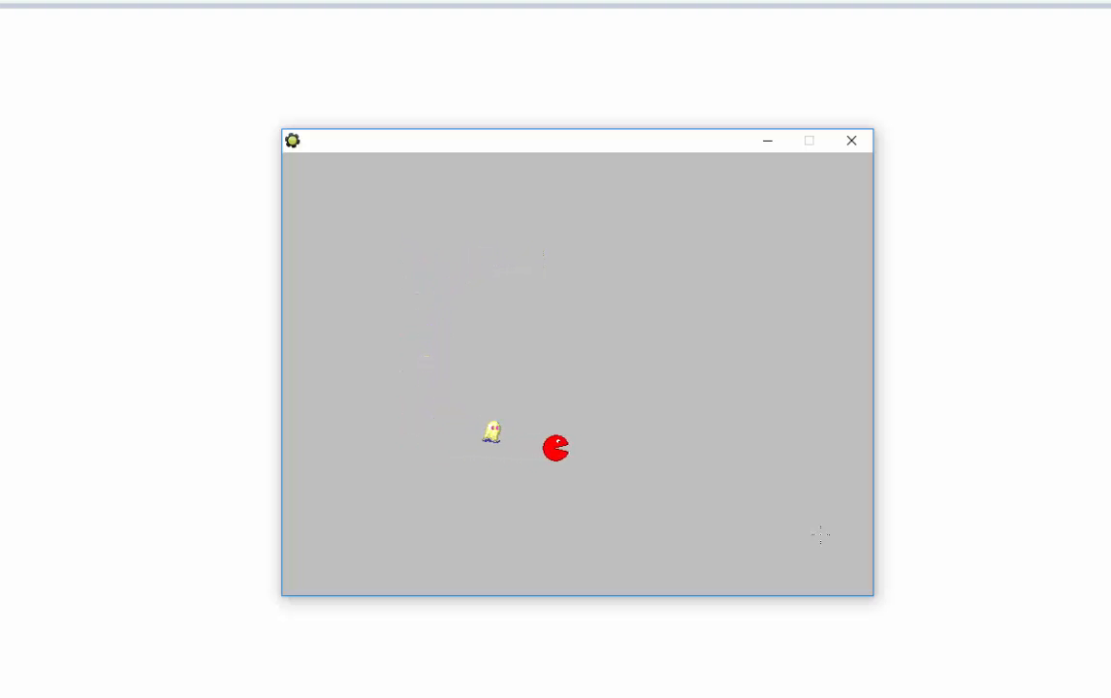
key(Up)
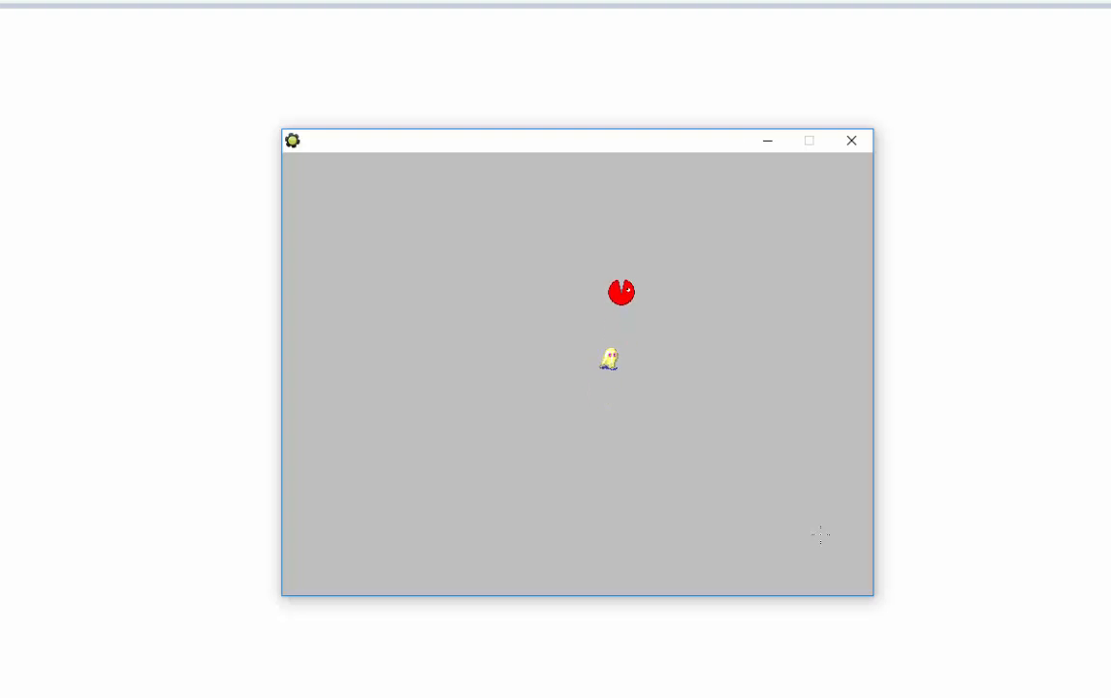
key(Left)
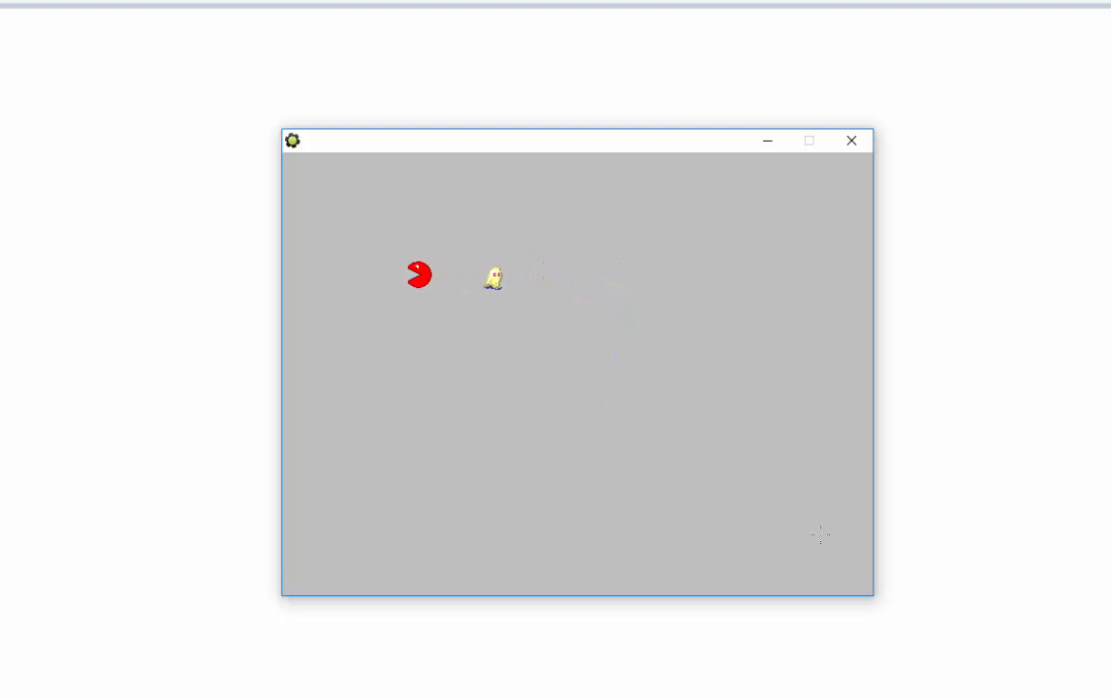
key(Down)
key(Right)
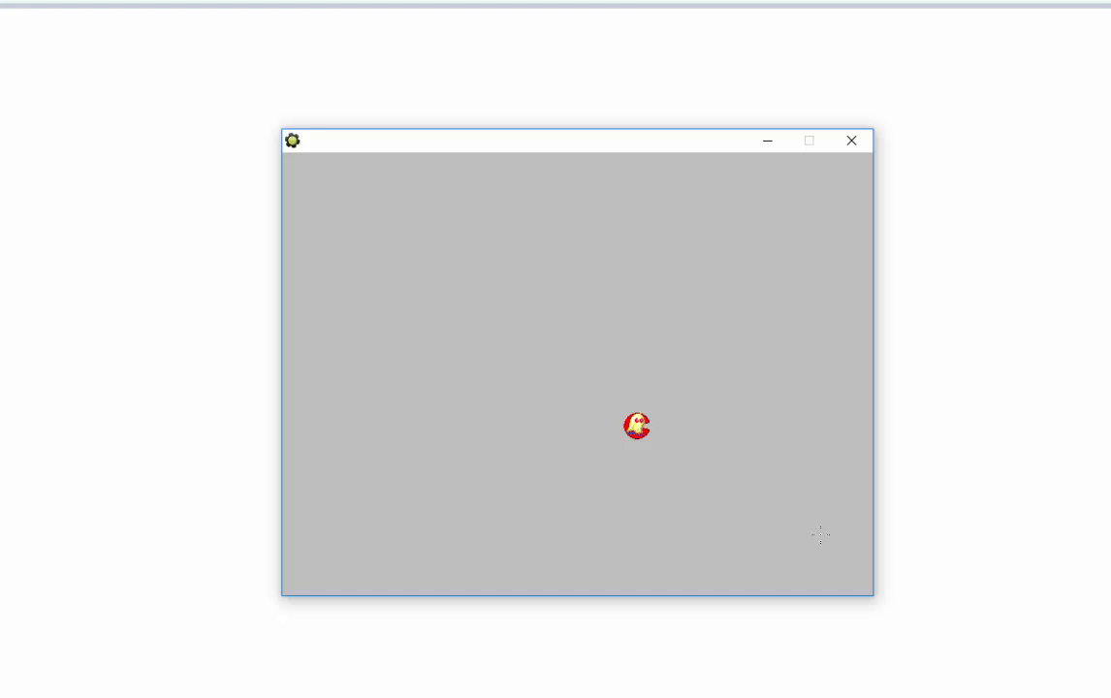
key(Escape)
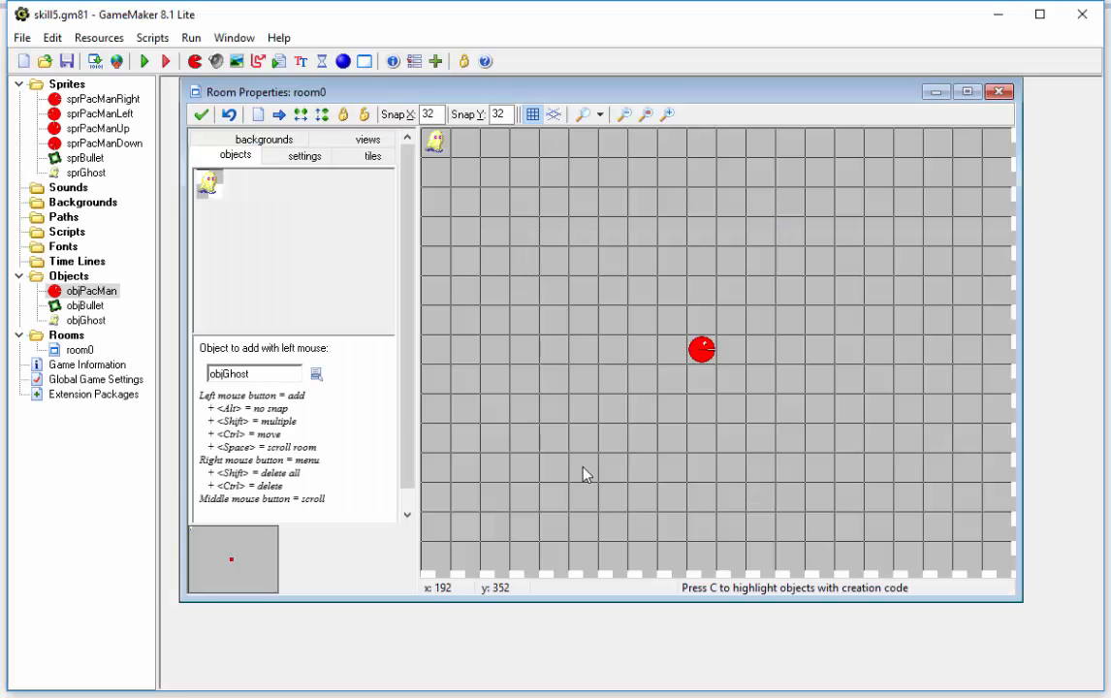
Step: Review the Step Avoiding settings in objGhost's End Step event, including what it avoids, and close the object
double_click(95, 321)
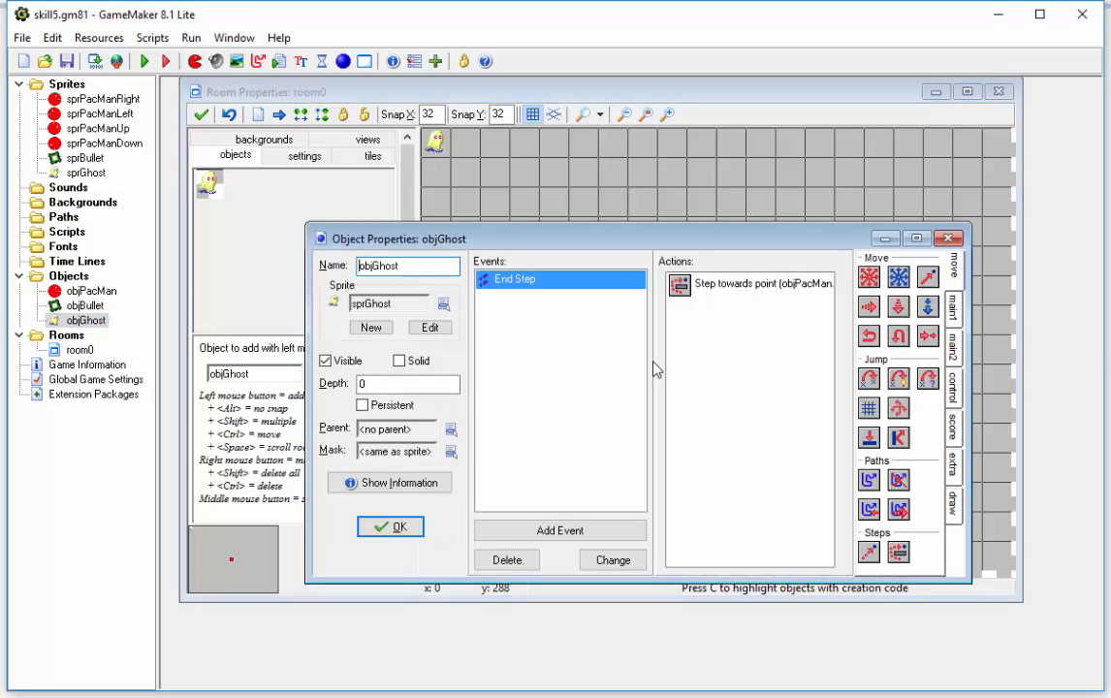
click(727, 285)
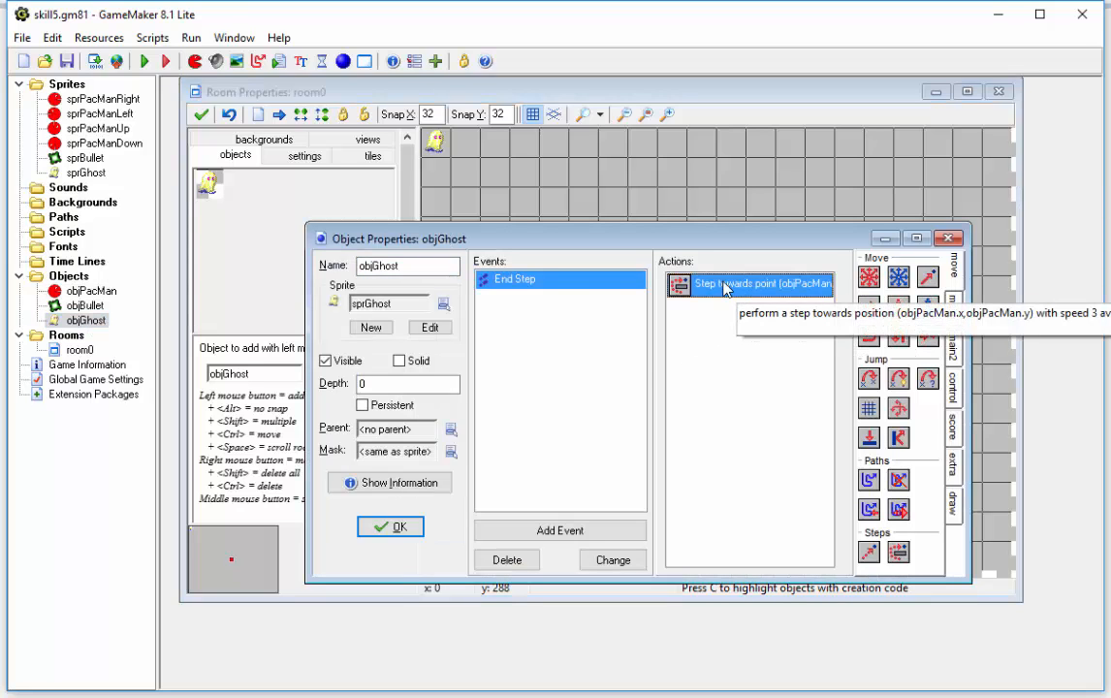
double_click(729, 287)
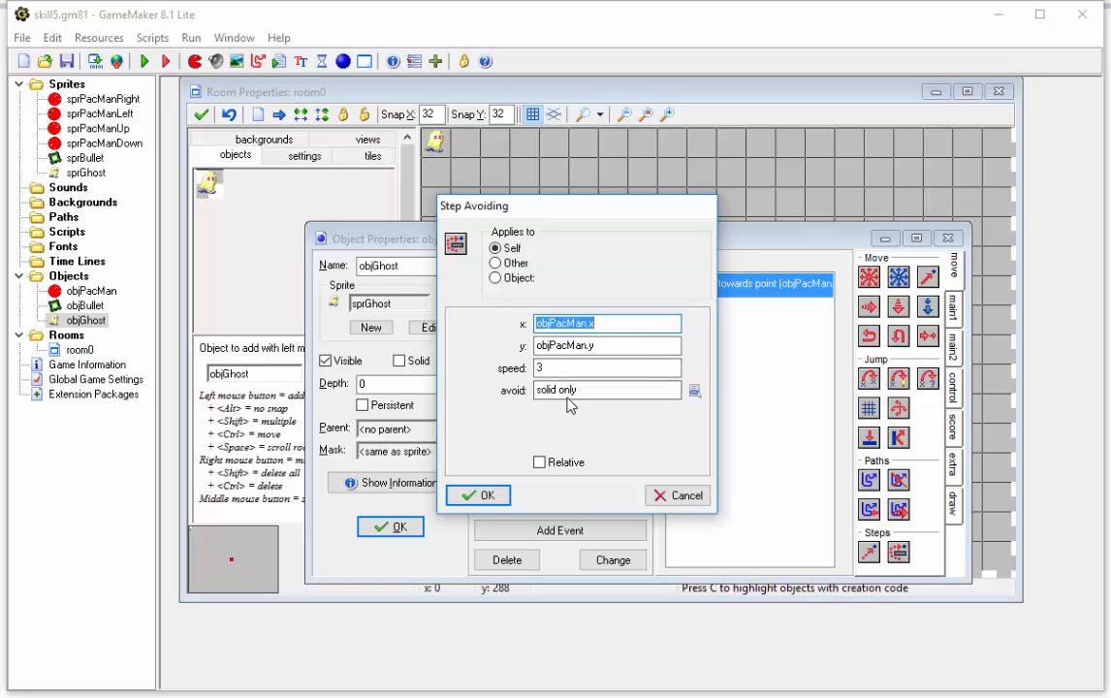
click(480, 498)
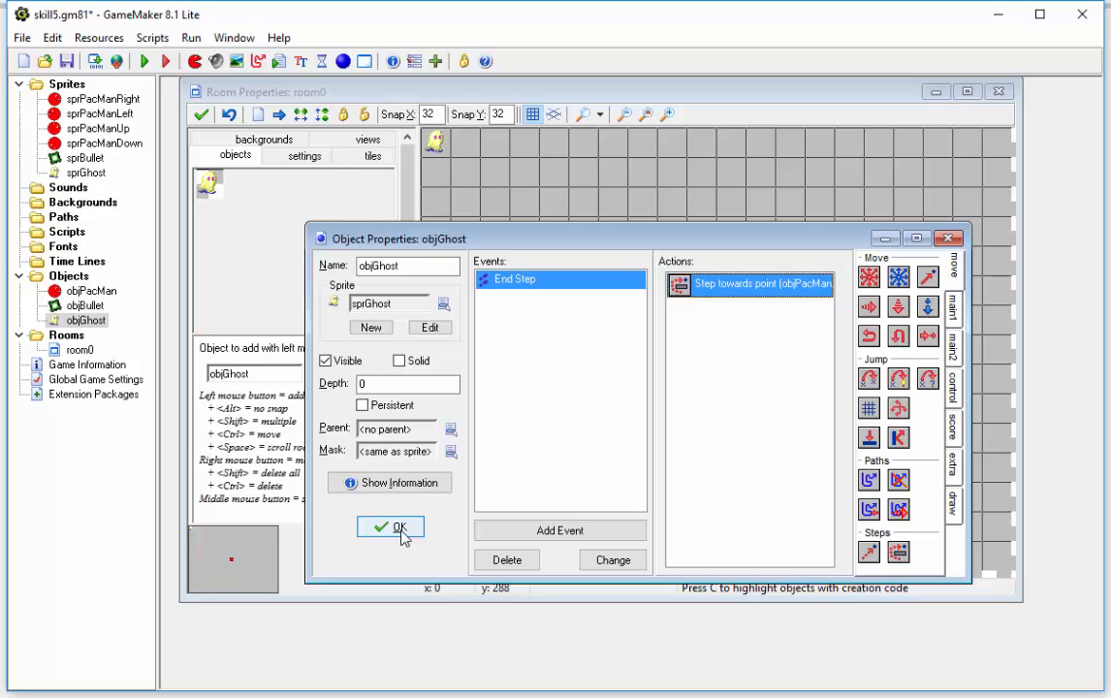
click(390, 527)
Step: Make the objPacMan object solid and accept its properties
double_click(97, 292)
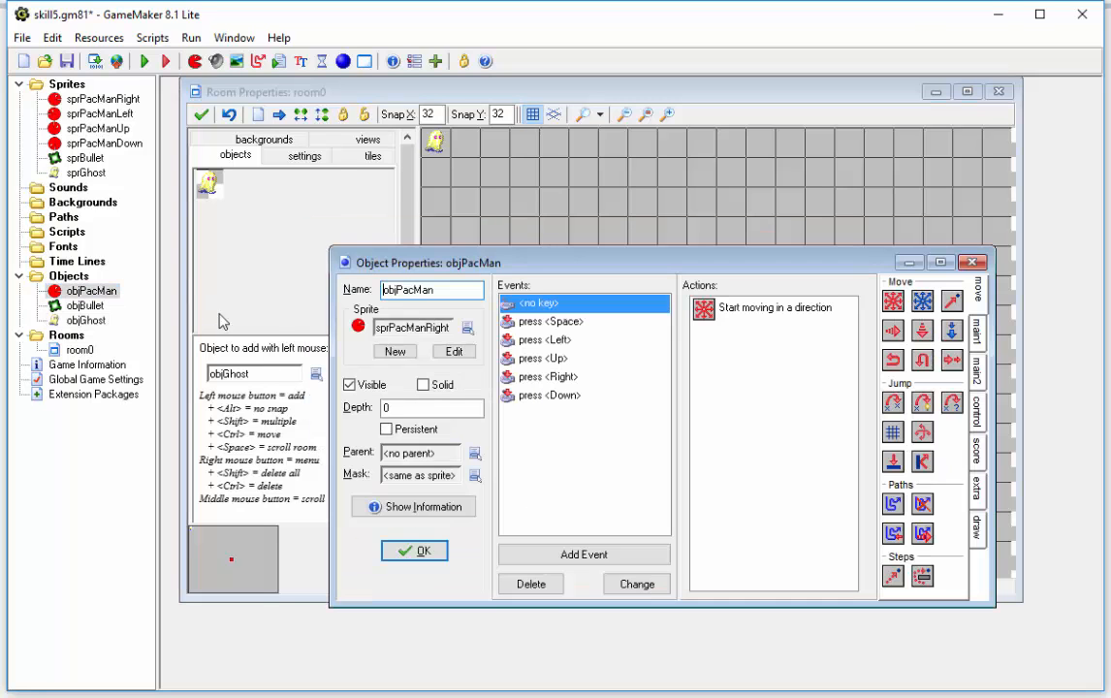
click(423, 386)
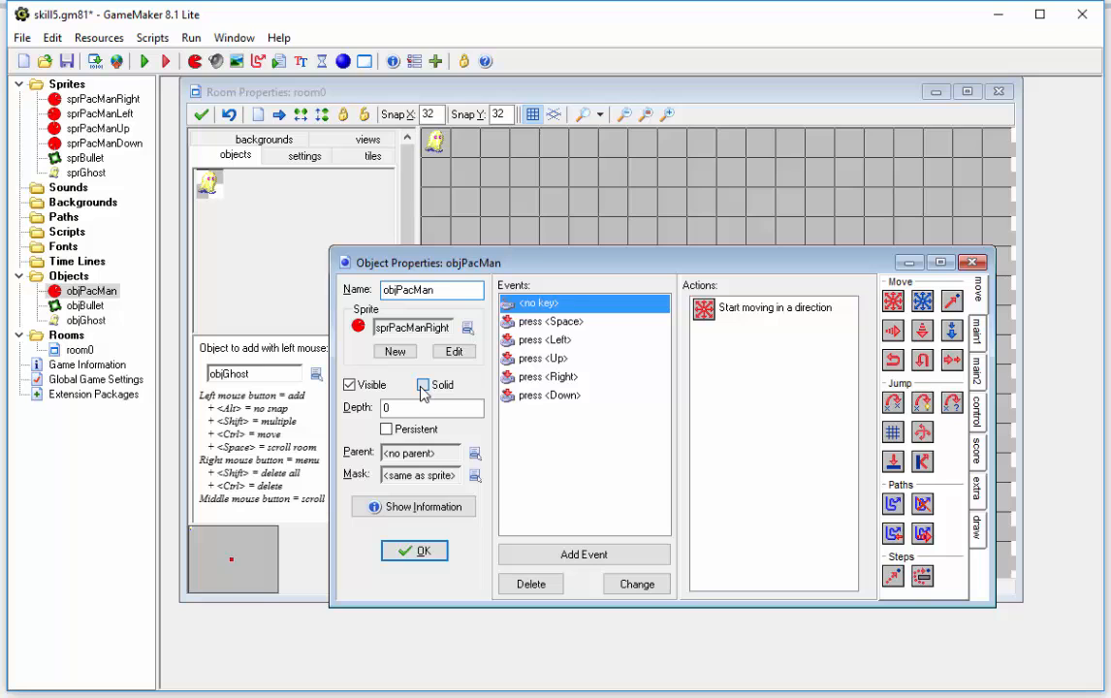
click(417, 552)
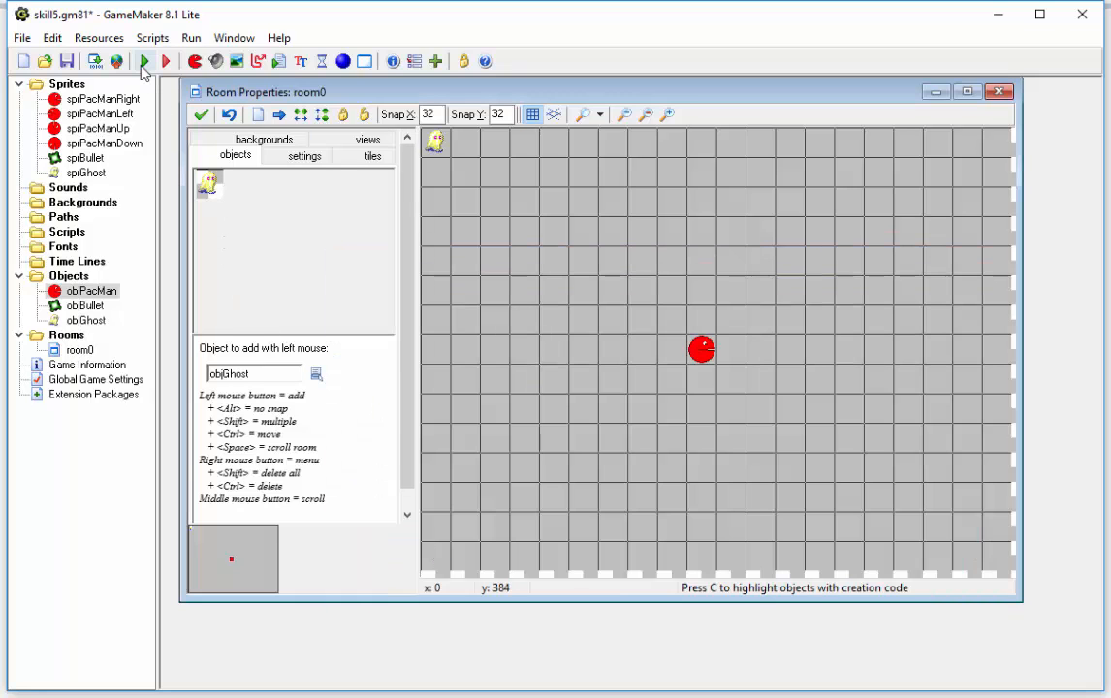
Step: Test-run the game, steering the solid Pac-Man down, left and up away from the ghost, and save skill5.gm81
click(143, 64)
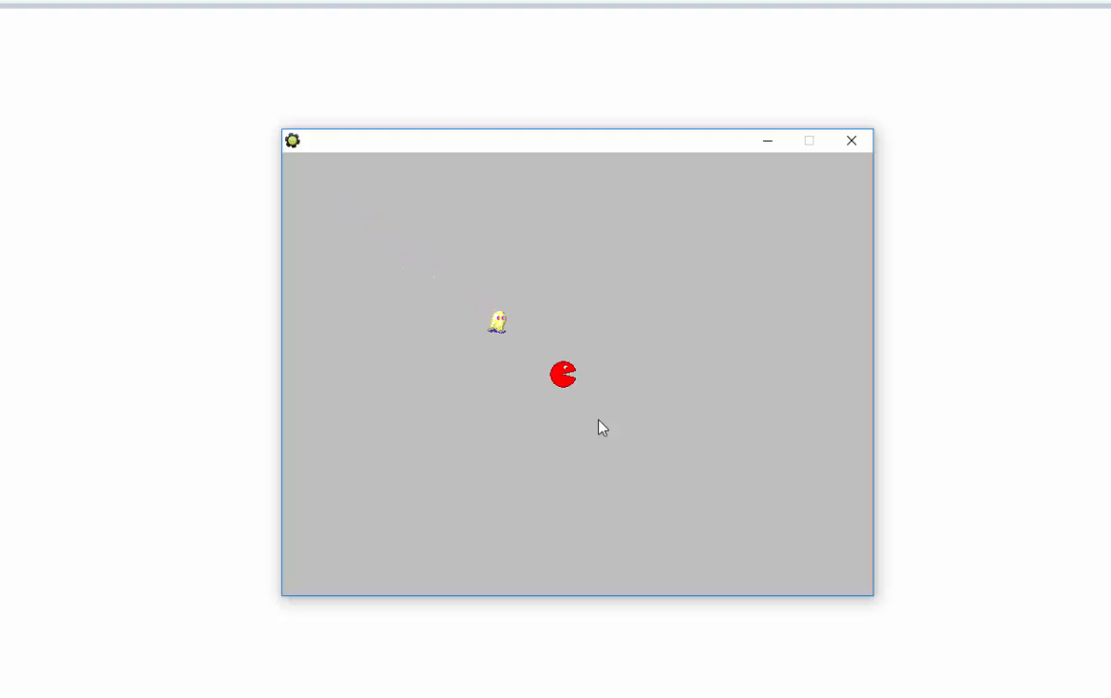
key(Down)
key(Left)
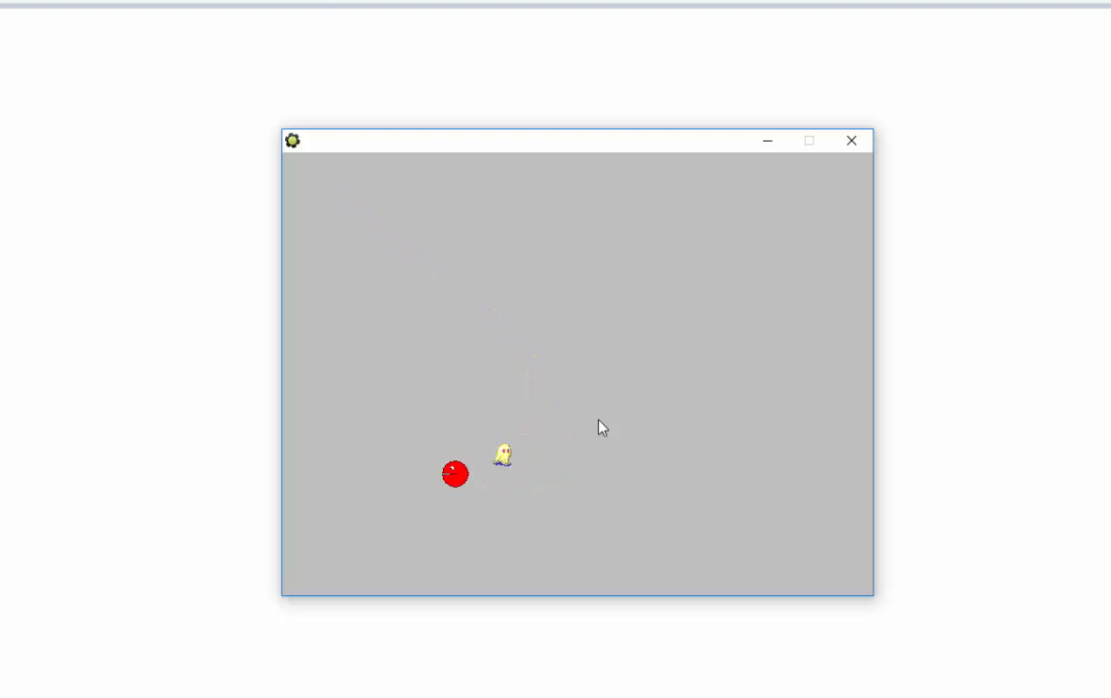
key(Up)
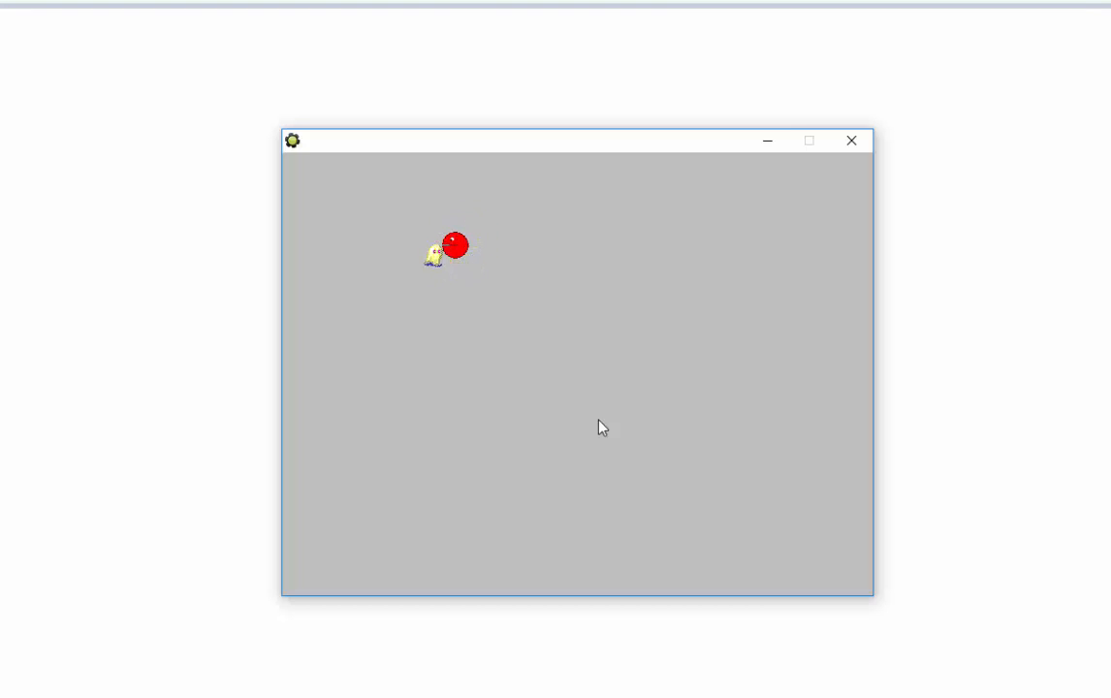
key(Escape)
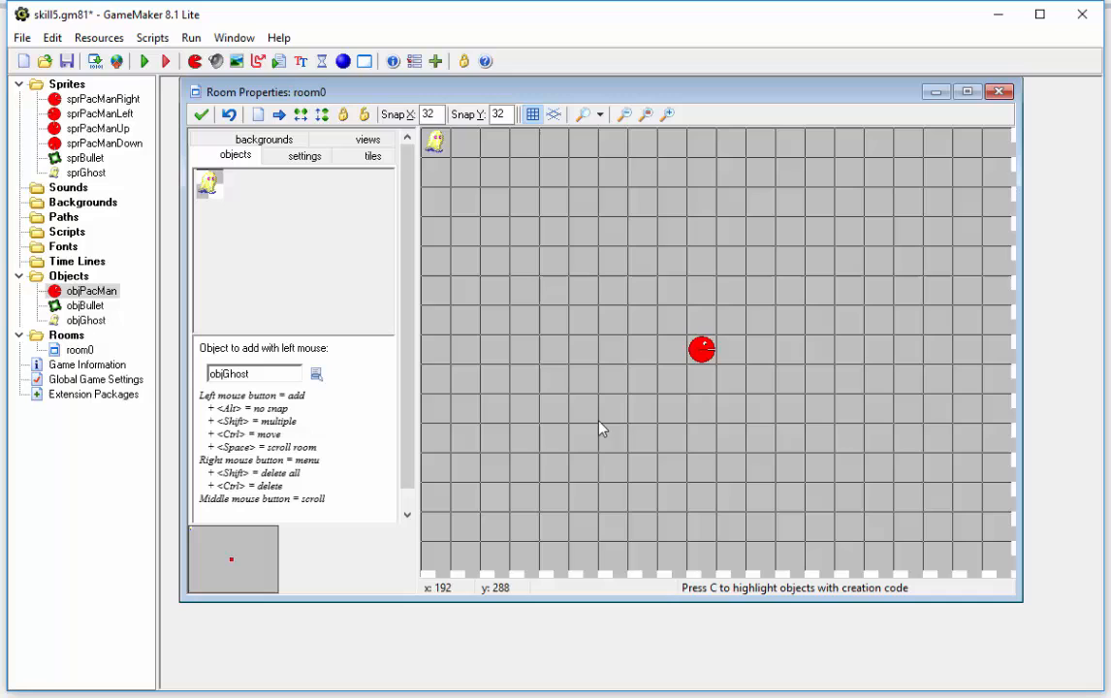
click(68, 63)
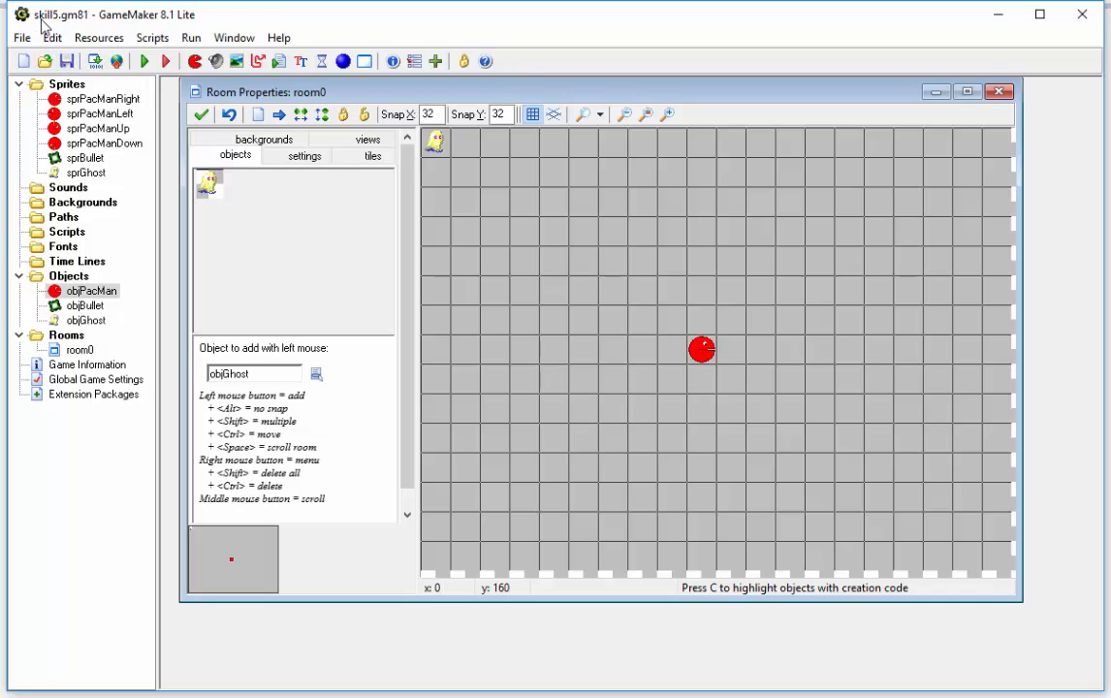